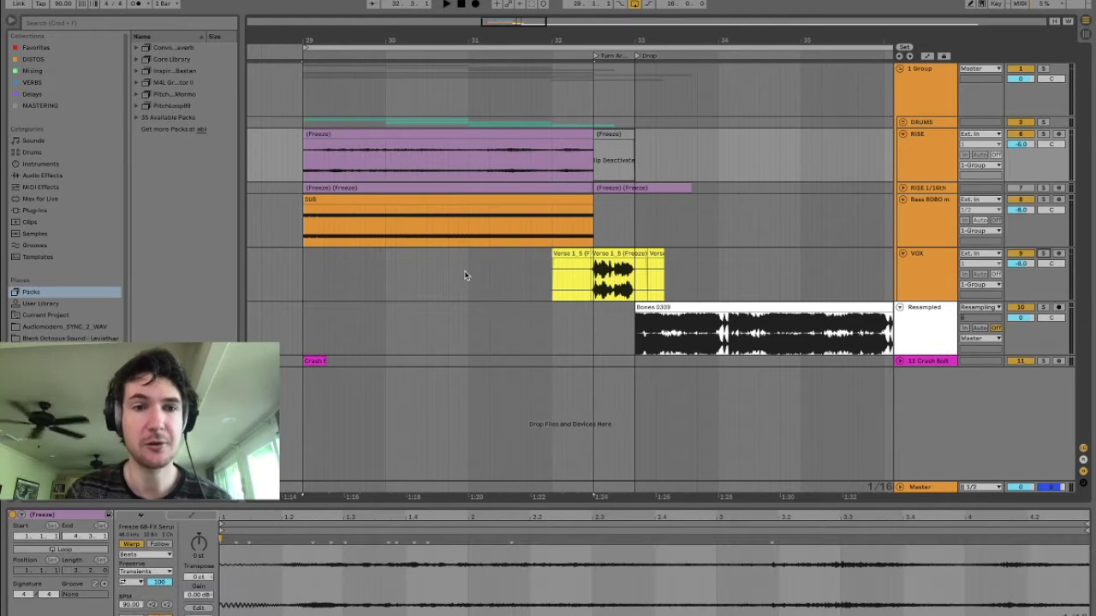
# Step: Play the build-up from bar 29 and audition the SUB clip with the bass track soloed
pyautogui.click(305, 238)
pyautogui.press('space')
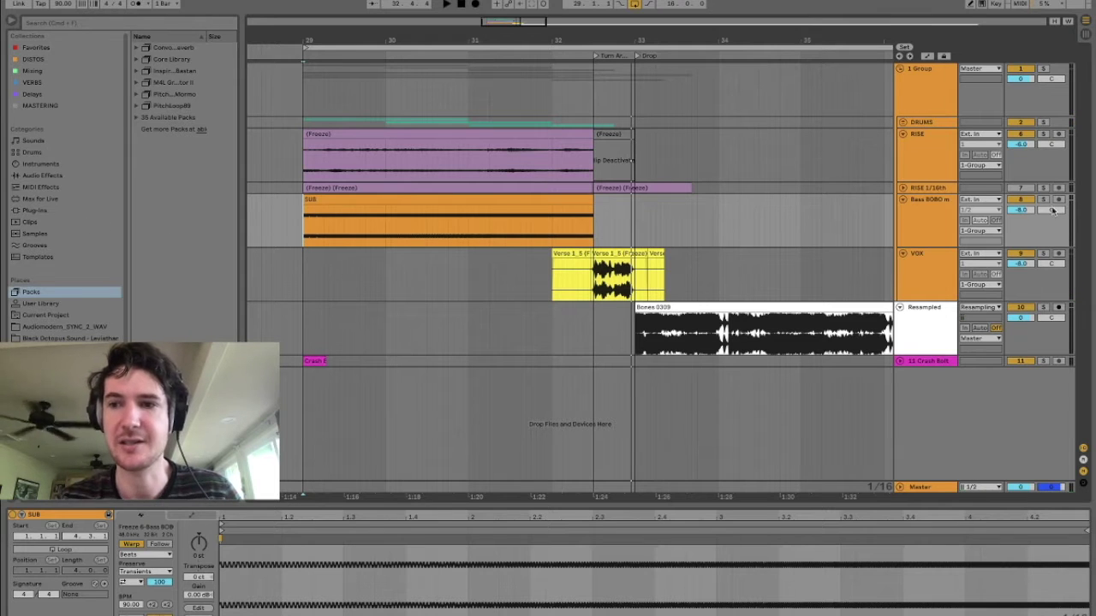
pyautogui.click(1043, 200)
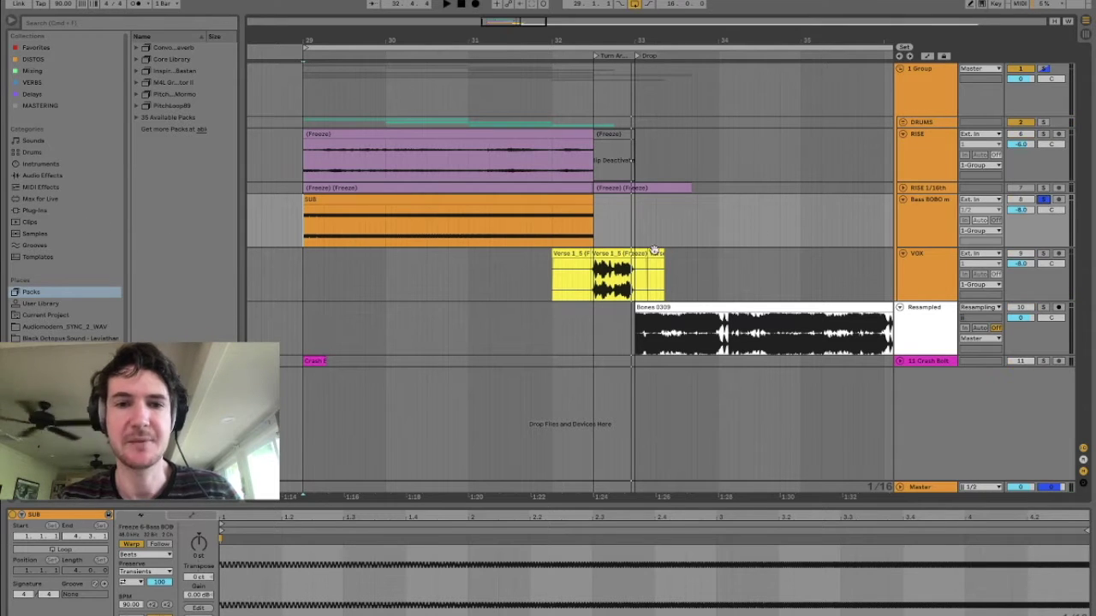
pyautogui.click(464, 243)
pyautogui.click(427, 232)
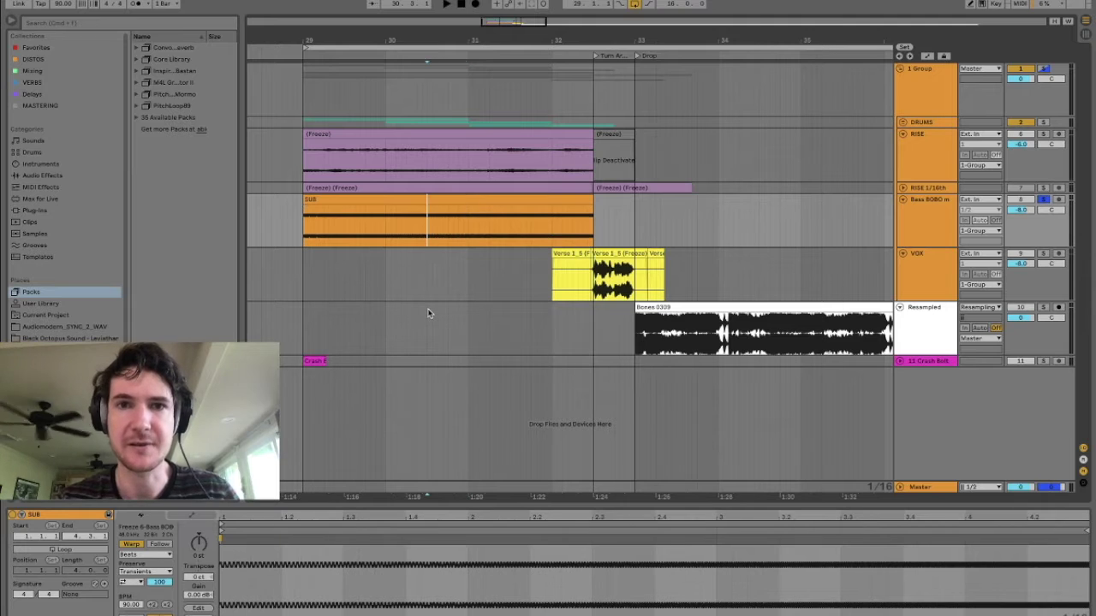
pyautogui.press('space')
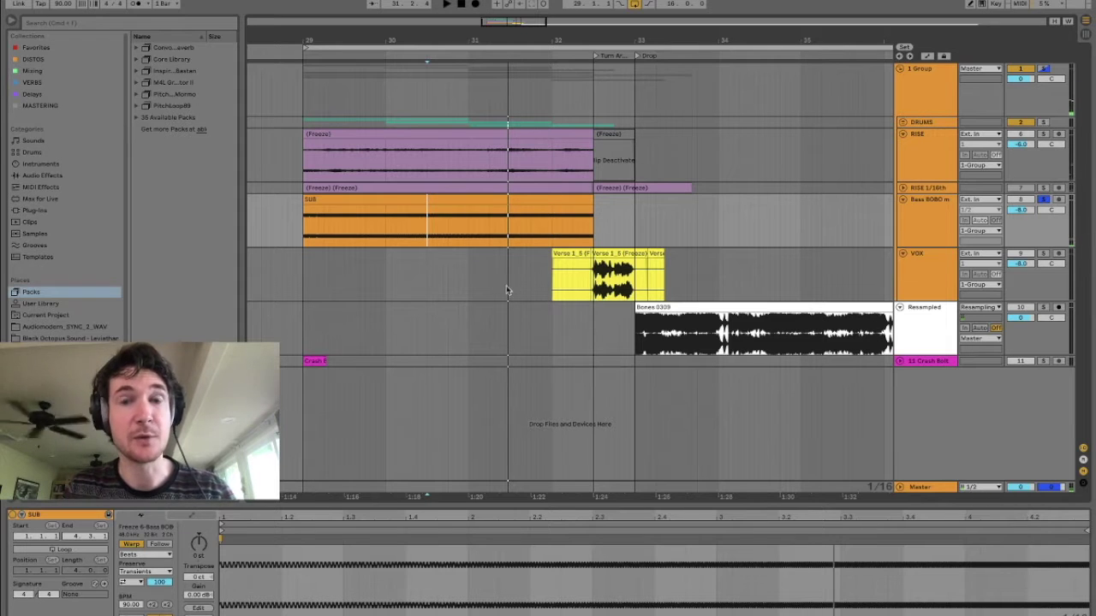
# Step: Fade out the SUB clip from about bar 31 to its end and play it back
pyautogui.moveTo(593, 213); pyautogui.dragTo(445, 234)
pyautogui.moveTo(585, 208); pyautogui.dragTo(629, 225)
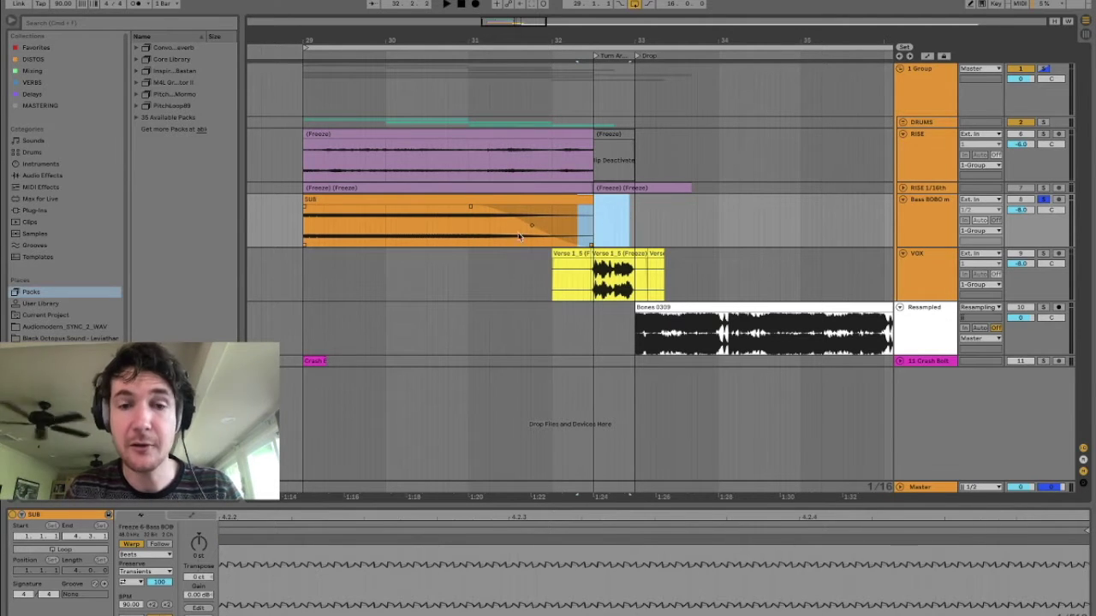
pyautogui.click(458, 236)
pyautogui.press('space')
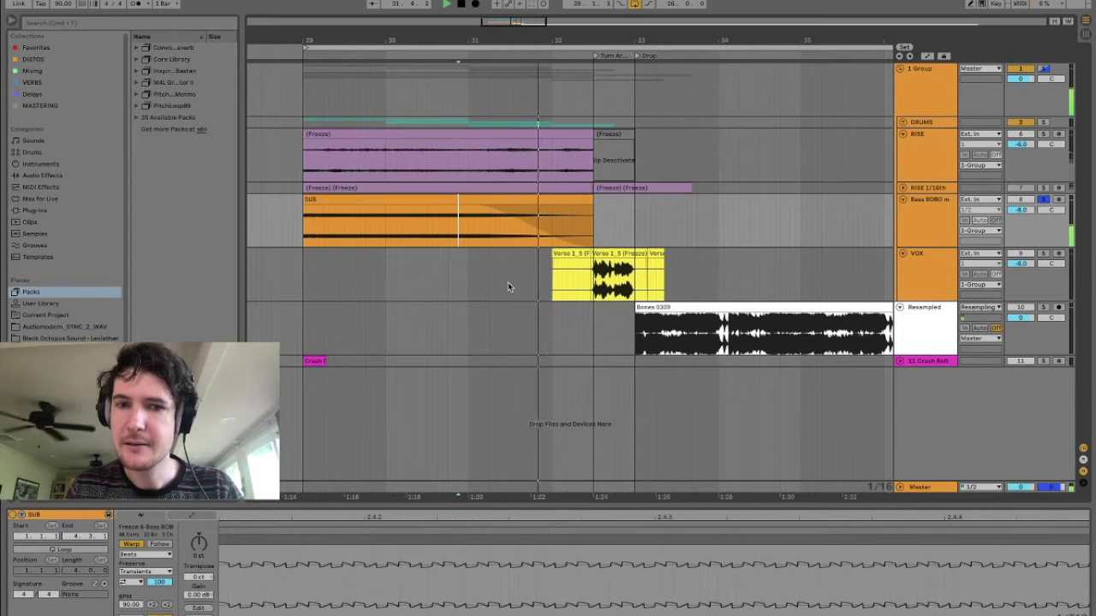
pyautogui.press('space')
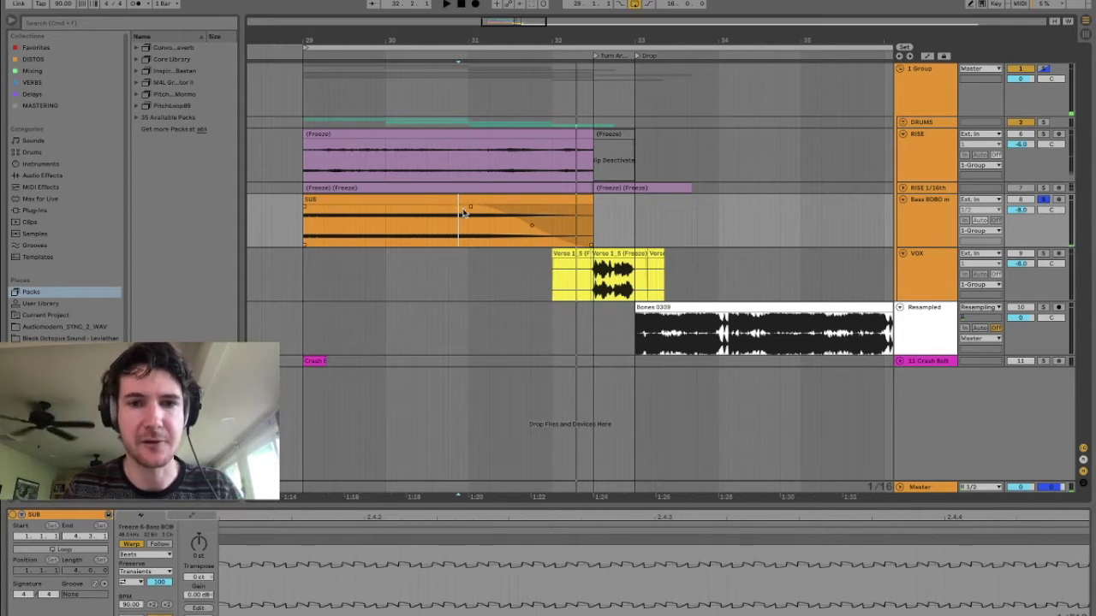
# Step: Replace the SUB clip's fade-out with a split near its end and set the split-off section's gain to -6 dB
pyautogui.moveTo(470, 208); pyautogui.dragTo(599, 219)
pyautogui.press('super+e')
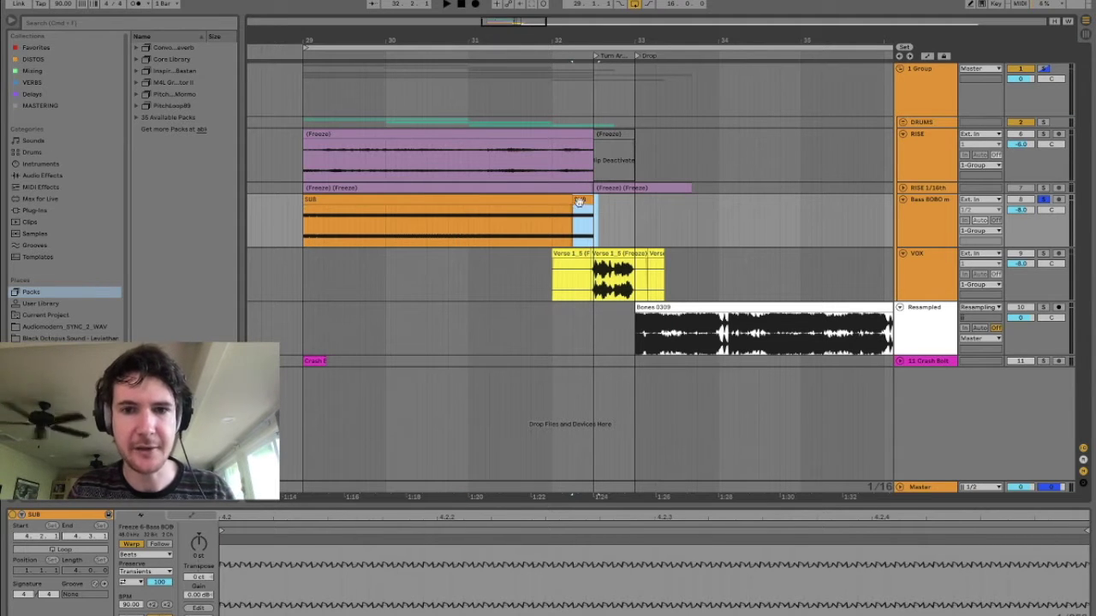
pyautogui.press('0')
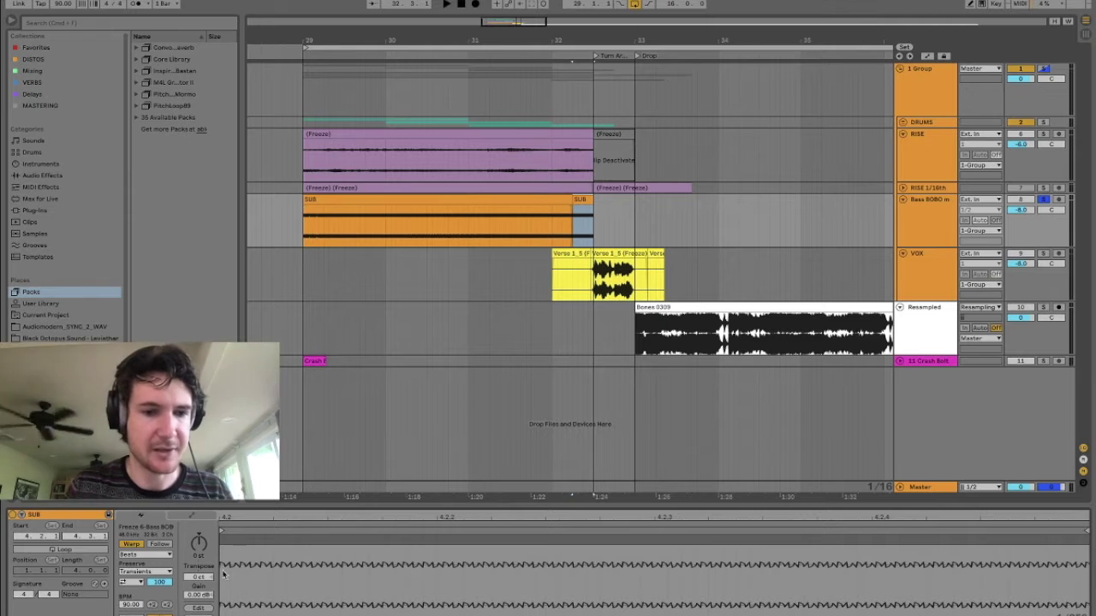
pyautogui.click(202, 596)
pyautogui.write('-6')
pyautogui.press('Return')
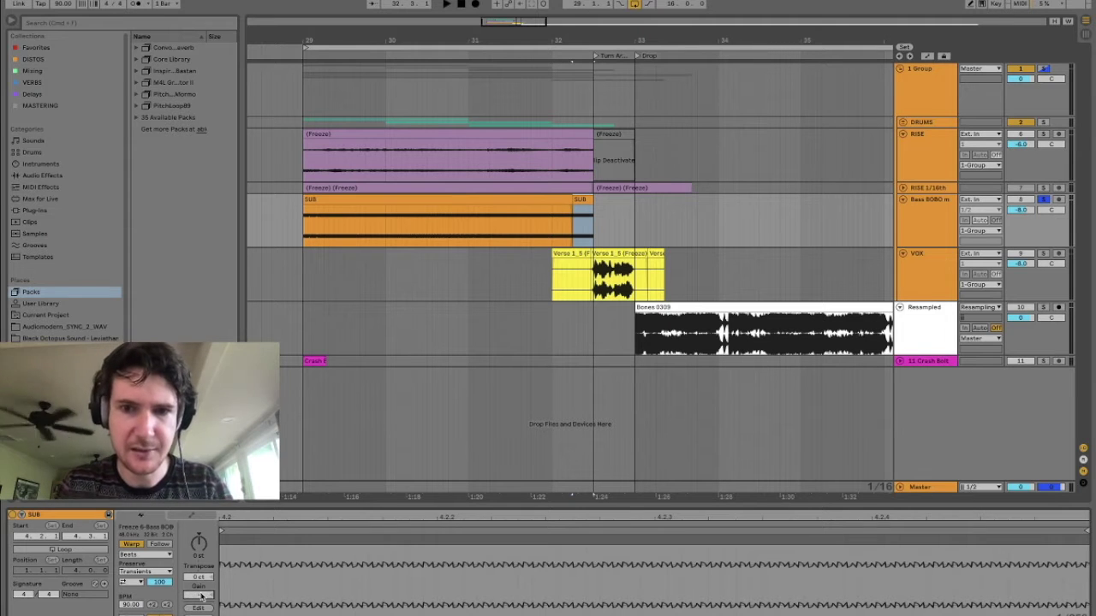
# Step: Create a long, gradual crossfade from the first SUB clip into the quieter end section and play it back
pyautogui.moveTo(572, 211)
pyautogui.mouseDown()
pyautogui.moveTo(445, 225)
pyautogui.moveTo(369, 247)
pyautogui.moveTo(395, 239)
pyautogui.mouseUp()
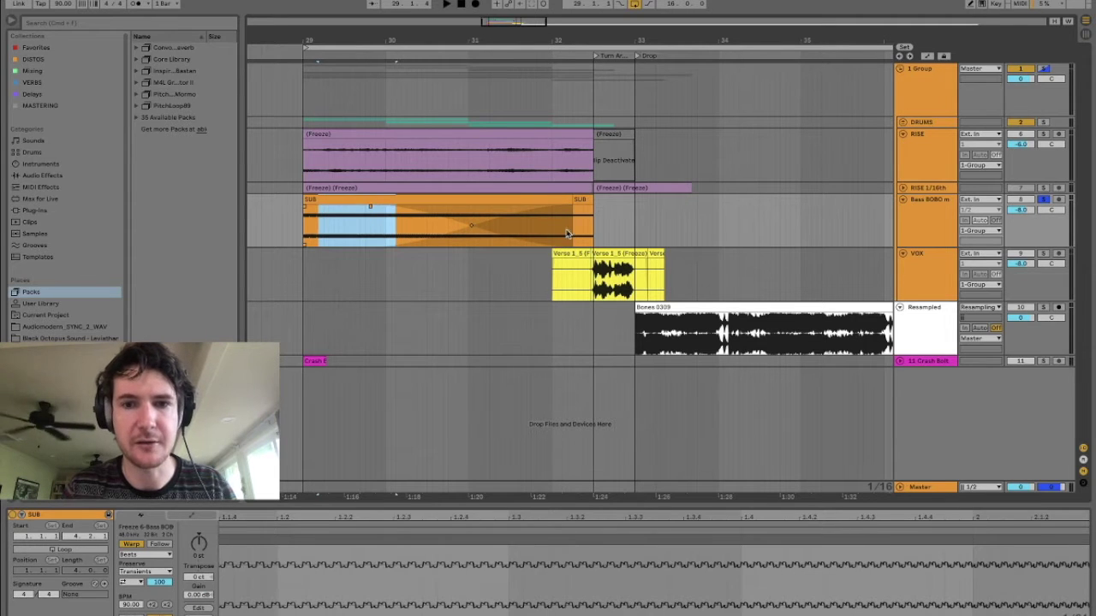
pyautogui.moveTo(572, 233); pyautogui.dragTo(597, 233)
pyautogui.click(442, 228)
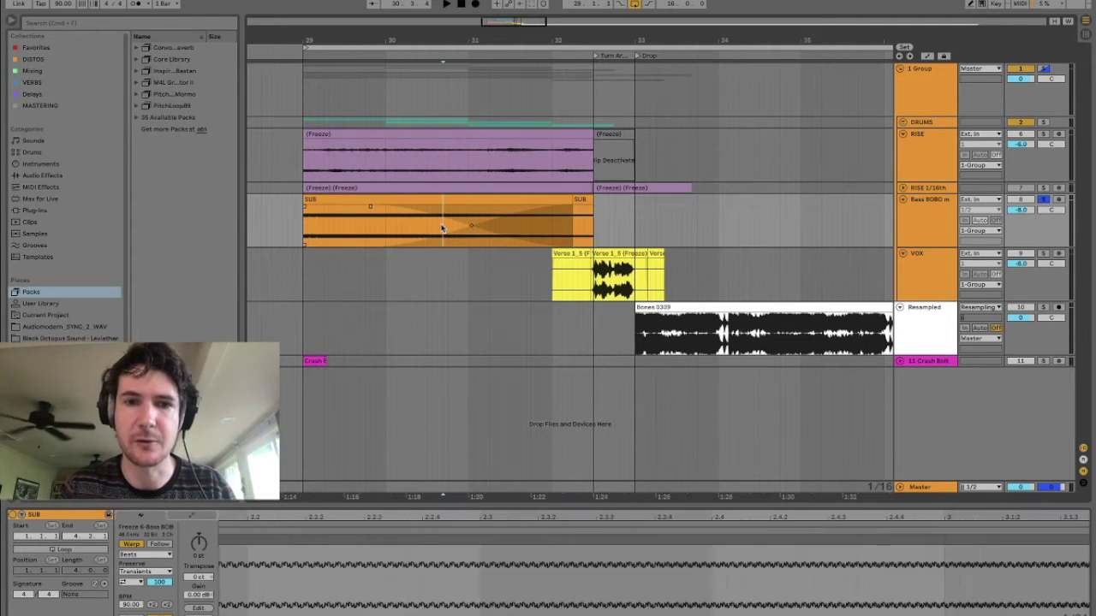
pyautogui.press('space')
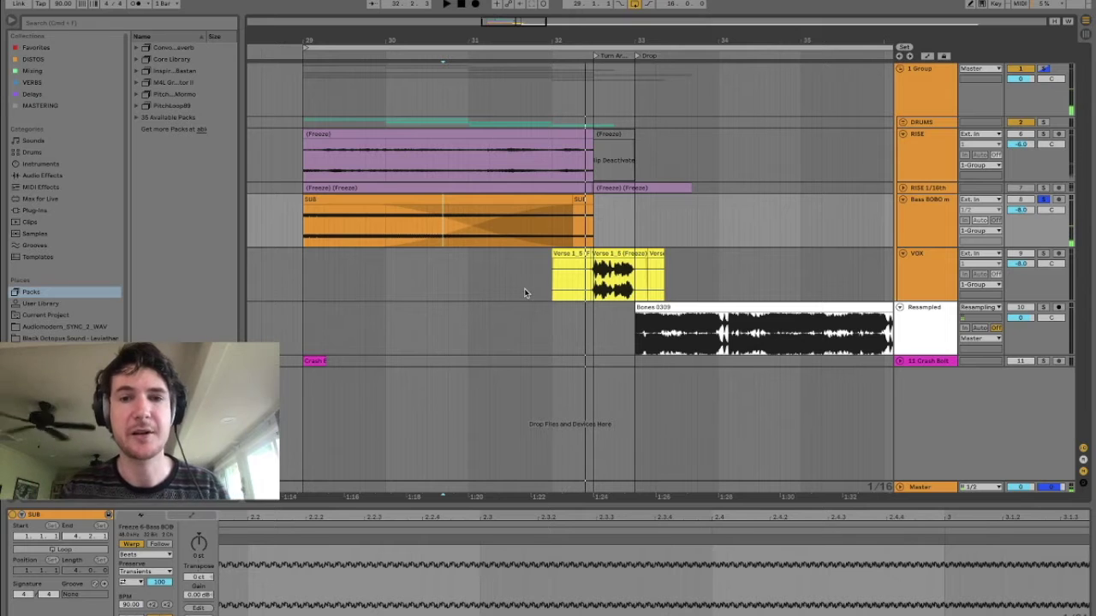
# Step: Unfold the RISE 1/16th track, solo the RISE track and play it from bar 31
pyautogui.click(903, 188)
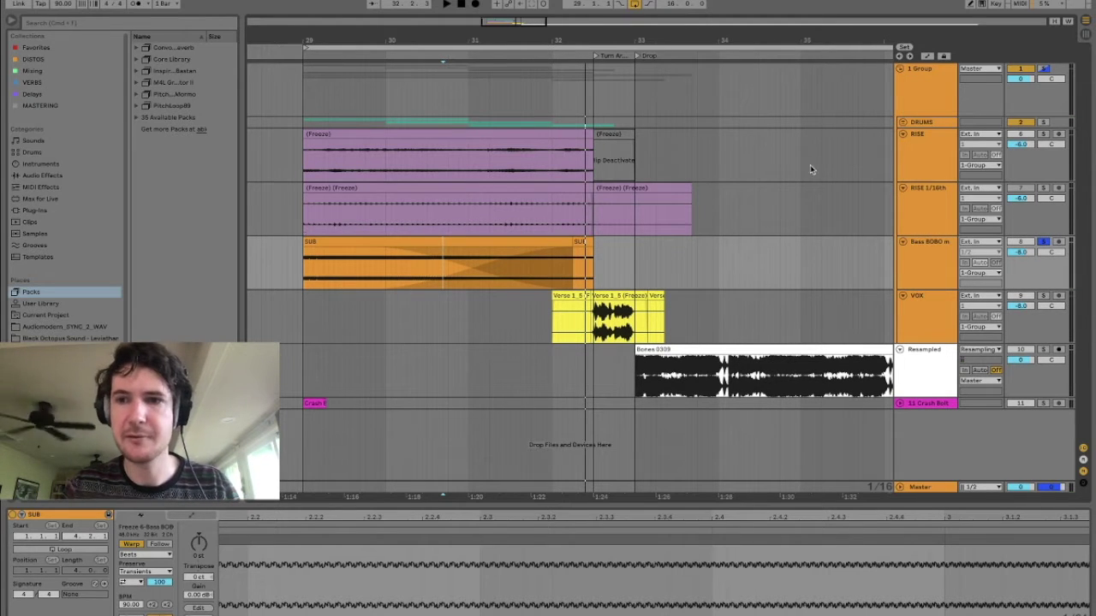
pyautogui.click(924, 202)
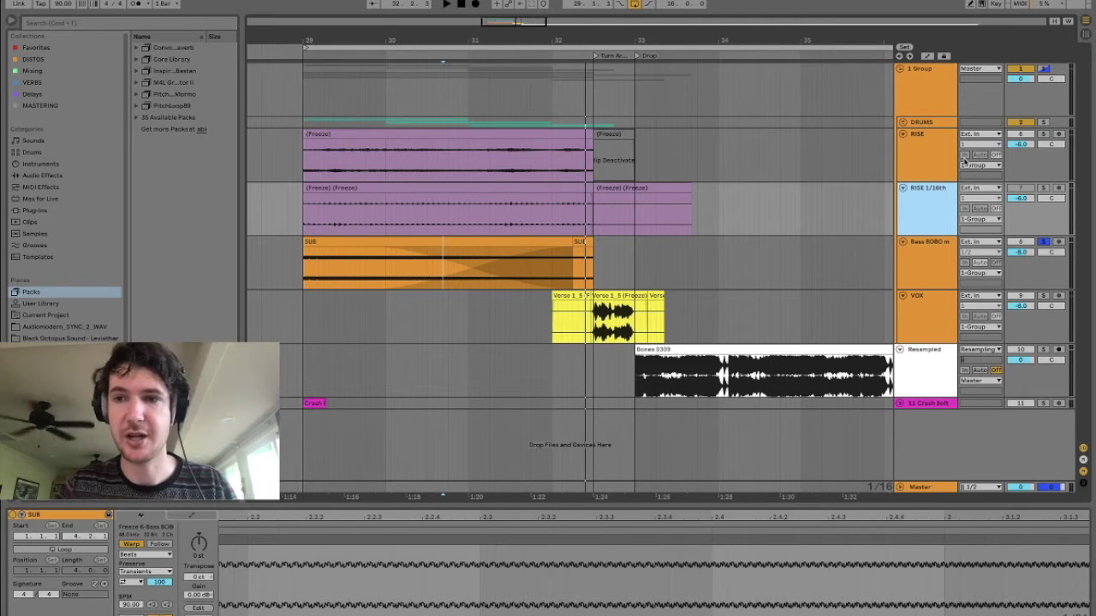
pyautogui.click(1044, 135)
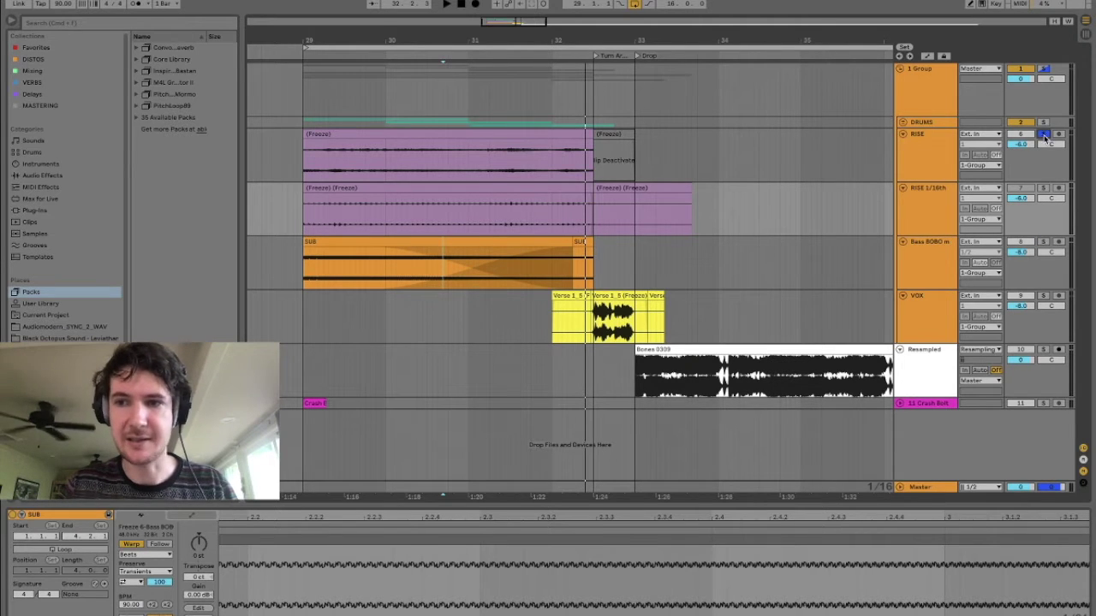
pyautogui.click(470, 163)
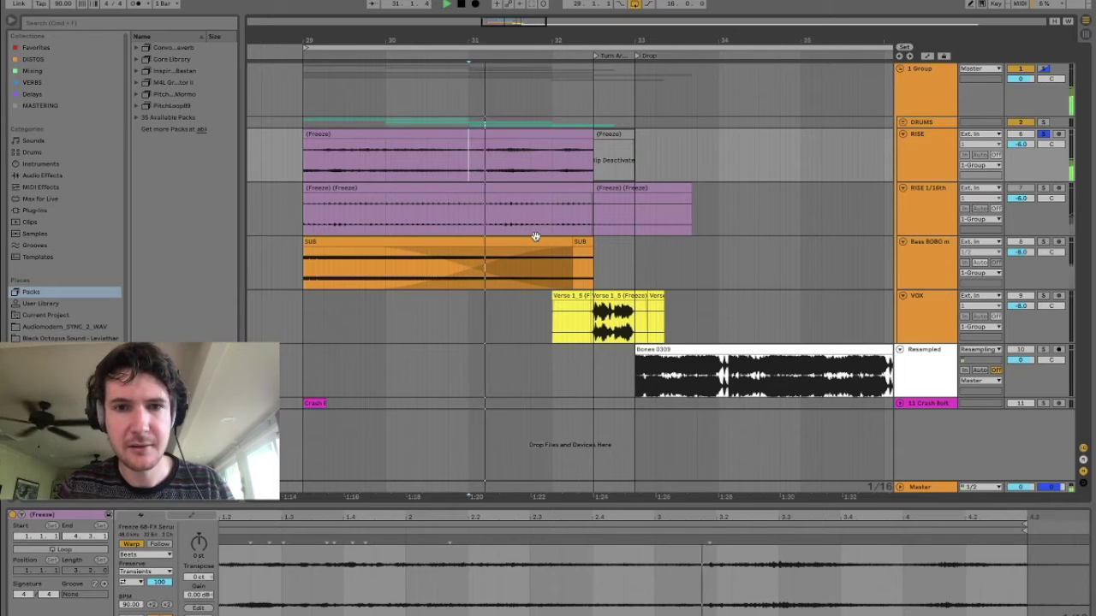
pyautogui.press('space')
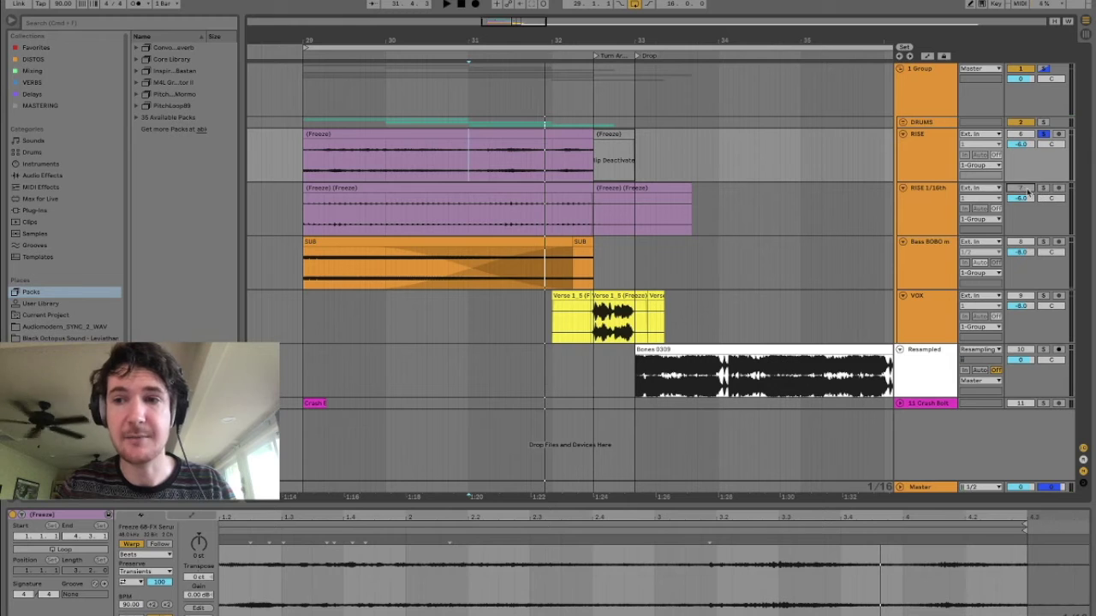
# Step: Solo the RISE 1/16th track instead and play it from bar 31
pyautogui.click(1042, 188)
pyautogui.press('space')
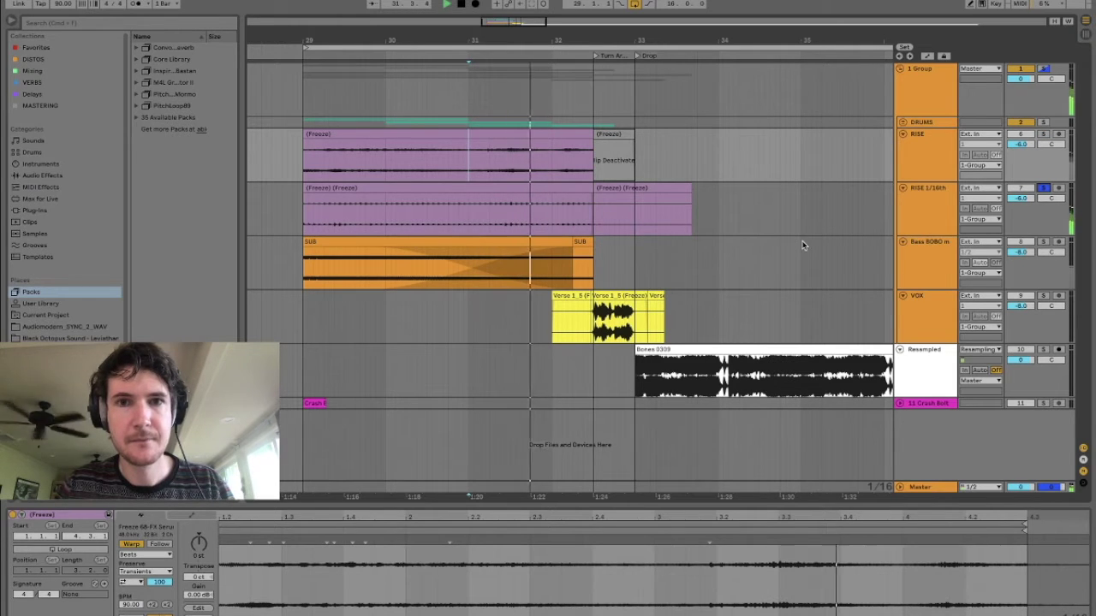
pyautogui.press('space')
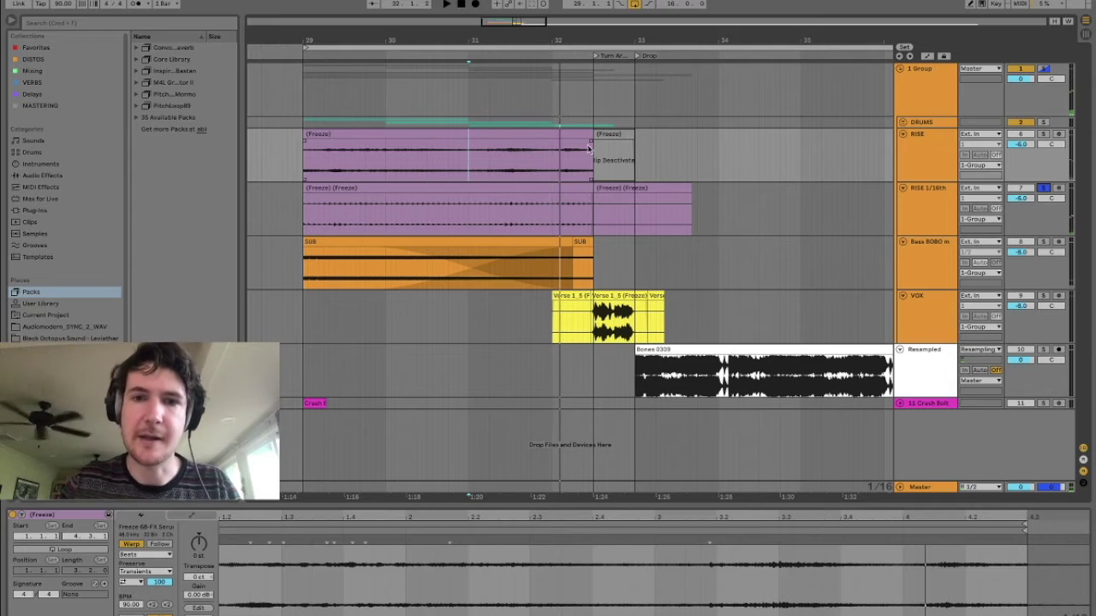
# Step: Fade the RISE clip out and the RISE 1/16th clip in over the full build-up, and play both tracks soloed
pyautogui.moveTo(589, 146); pyautogui.dragTo(302, 156)
pyautogui.moveTo(307, 201); pyautogui.dragTo(590, 195)
pyautogui.click(1043, 135)
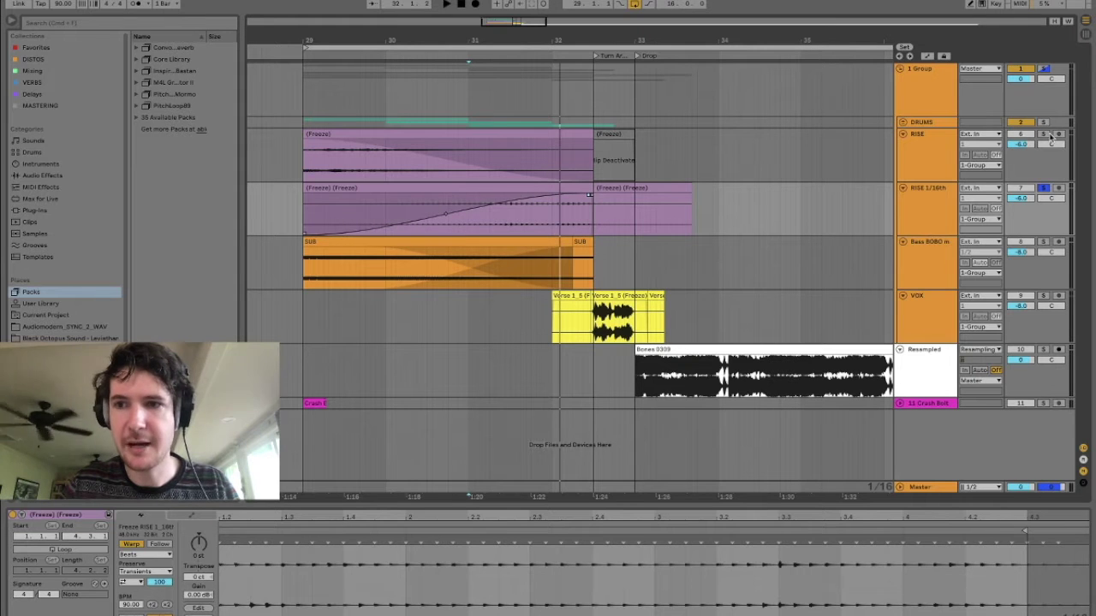
pyautogui.click(372, 168)
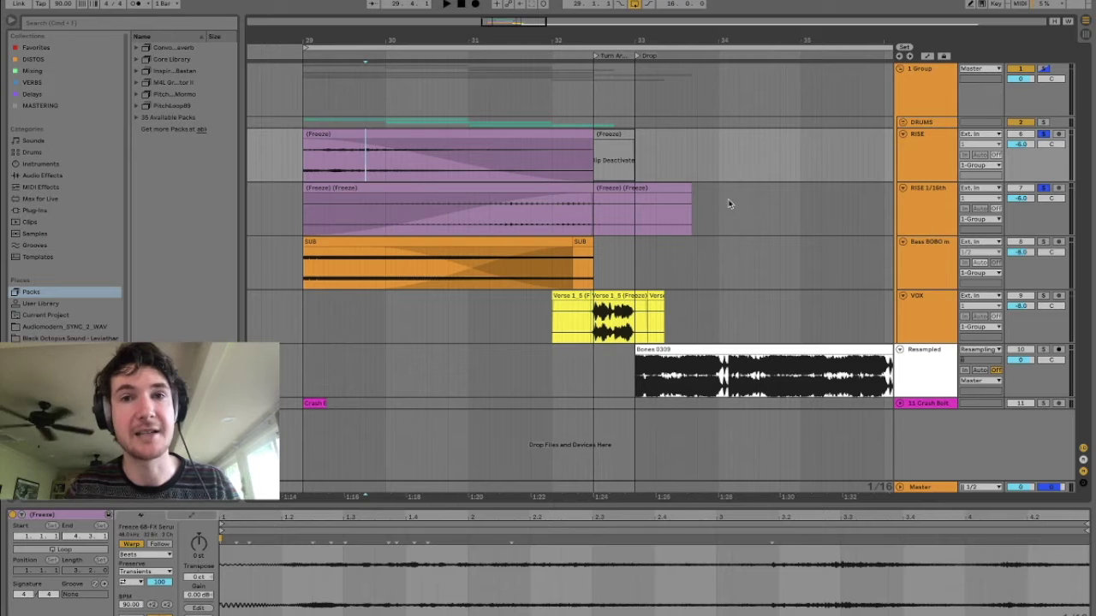
pyautogui.press('space')
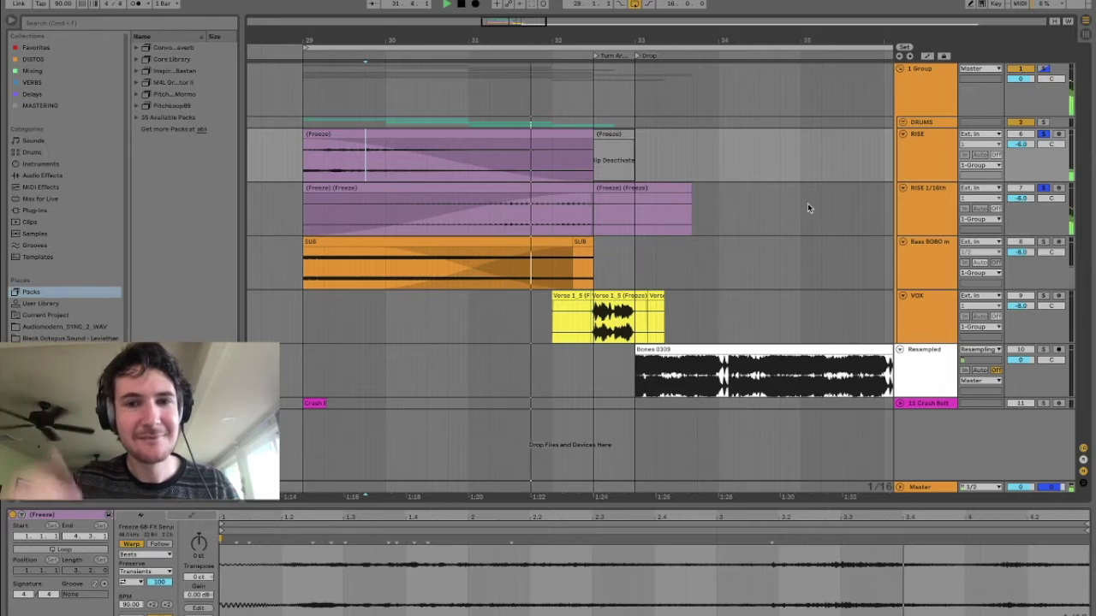
pyautogui.press('space')
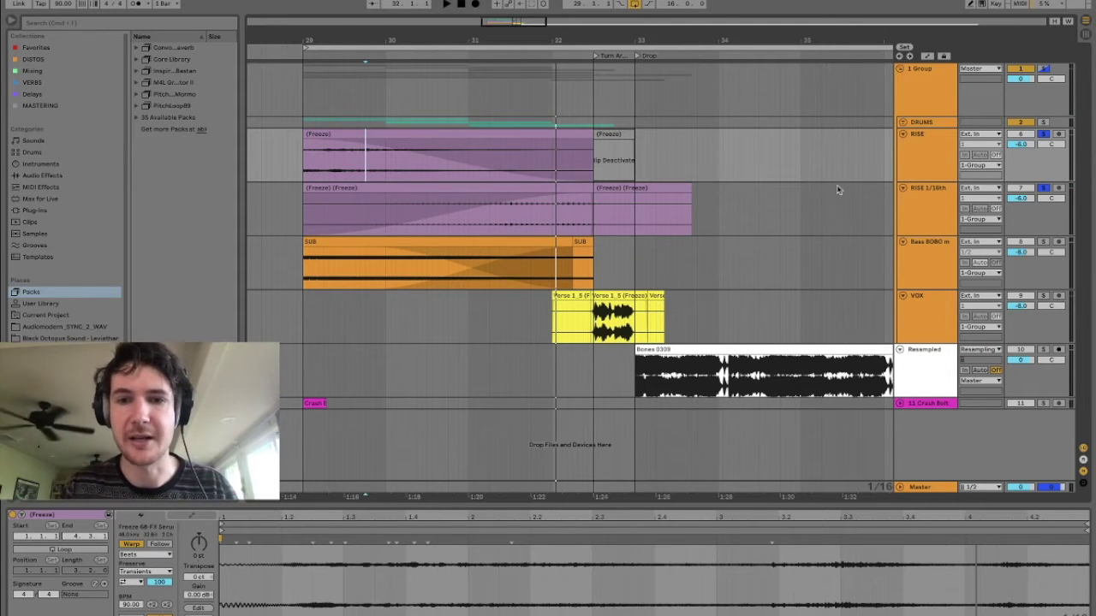
# Step: Solo the VOX track too and play the vocal phrase between the Turn Around and Drop markers
pyautogui.keyDown('ctrl'); pyautogui.scroll(5, 635, 77); pyautogui.keyUp('ctrl')
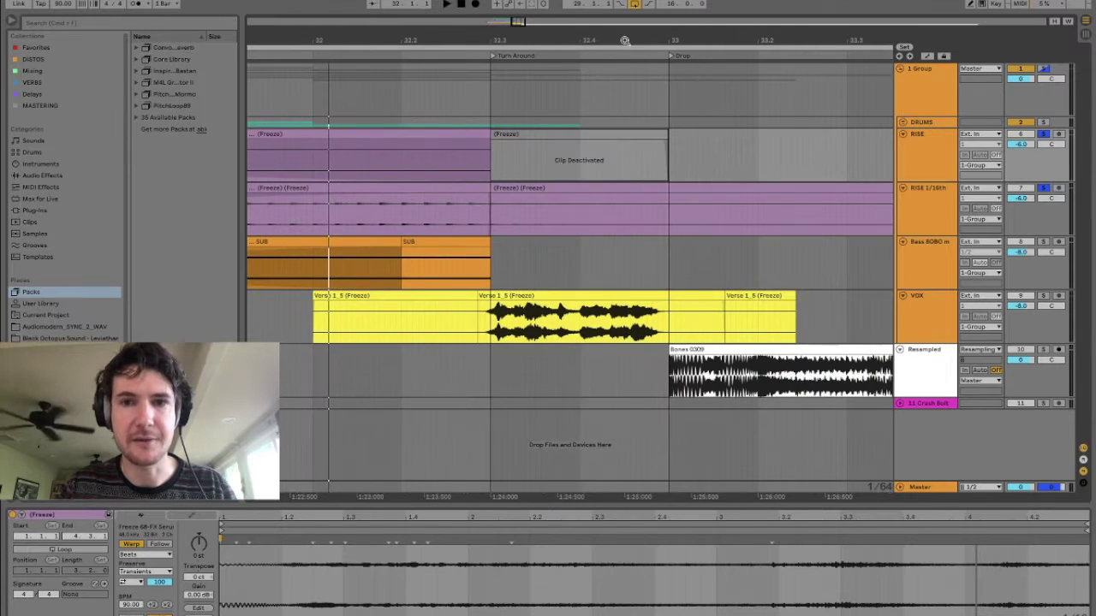
pyautogui.moveTo(457, 333); pyautogui.dragTo(634, 334)
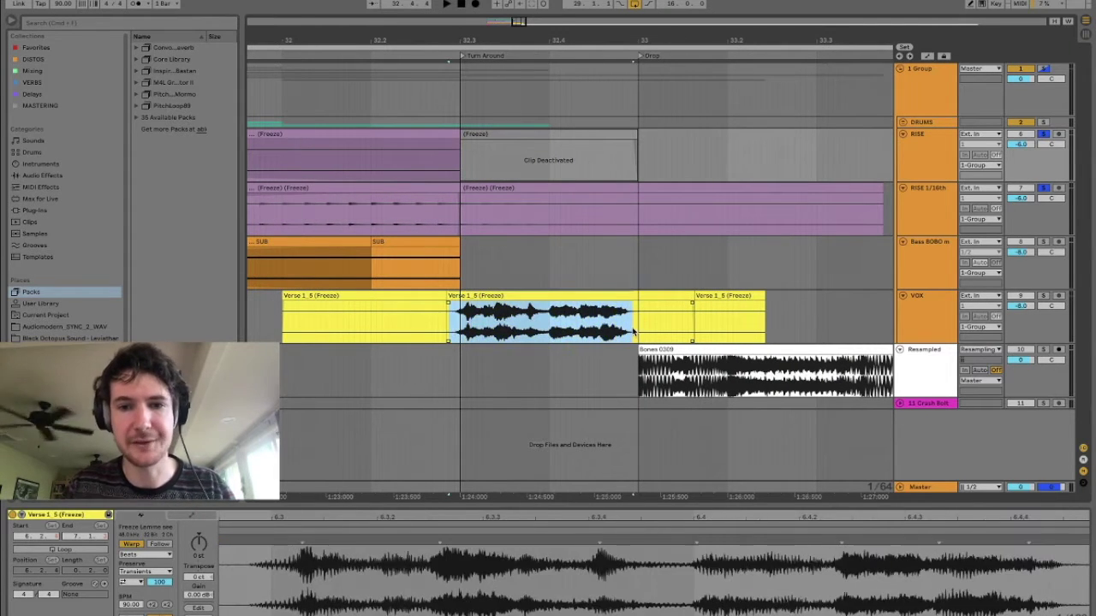
pyautogui.click(1044, 296)
pyautogui.moveTo(525, 29); pyautogui.dragTo(524, 44)
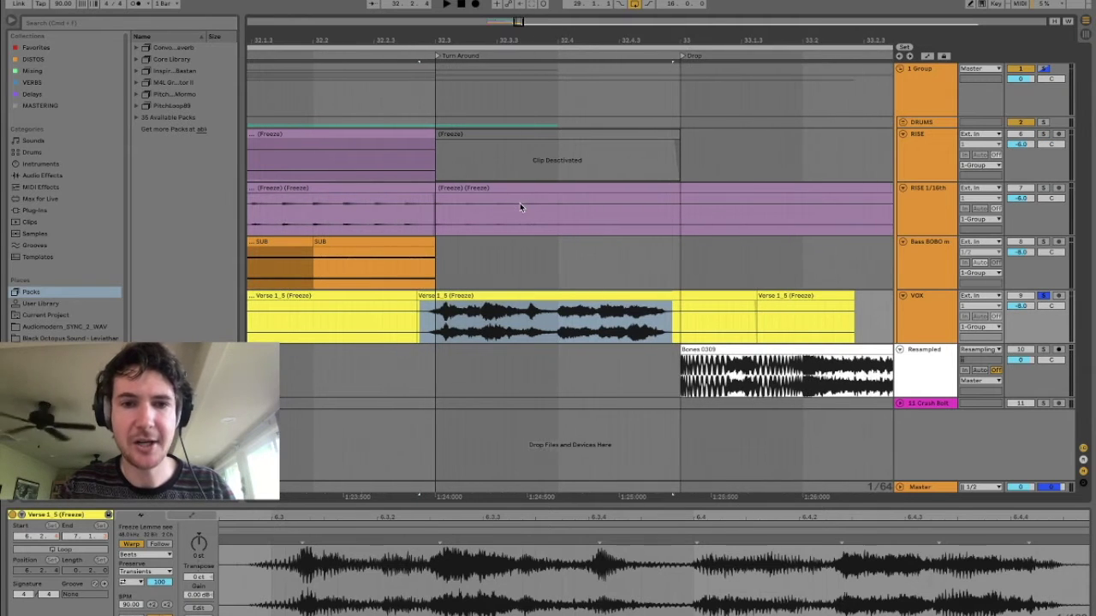
pyautogui.press('space')
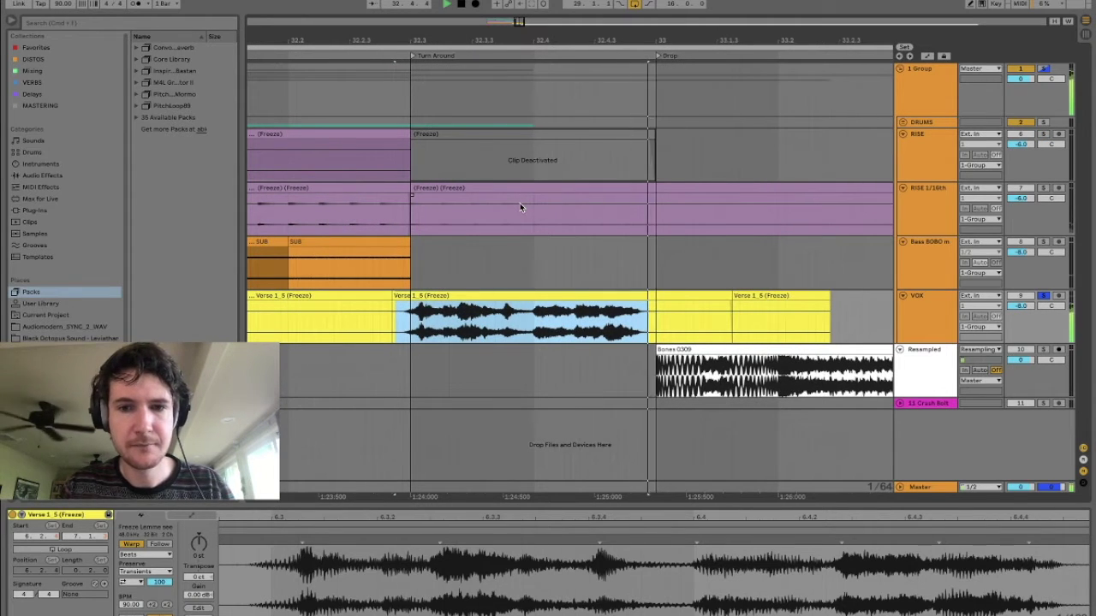
pyautogui.press('space')
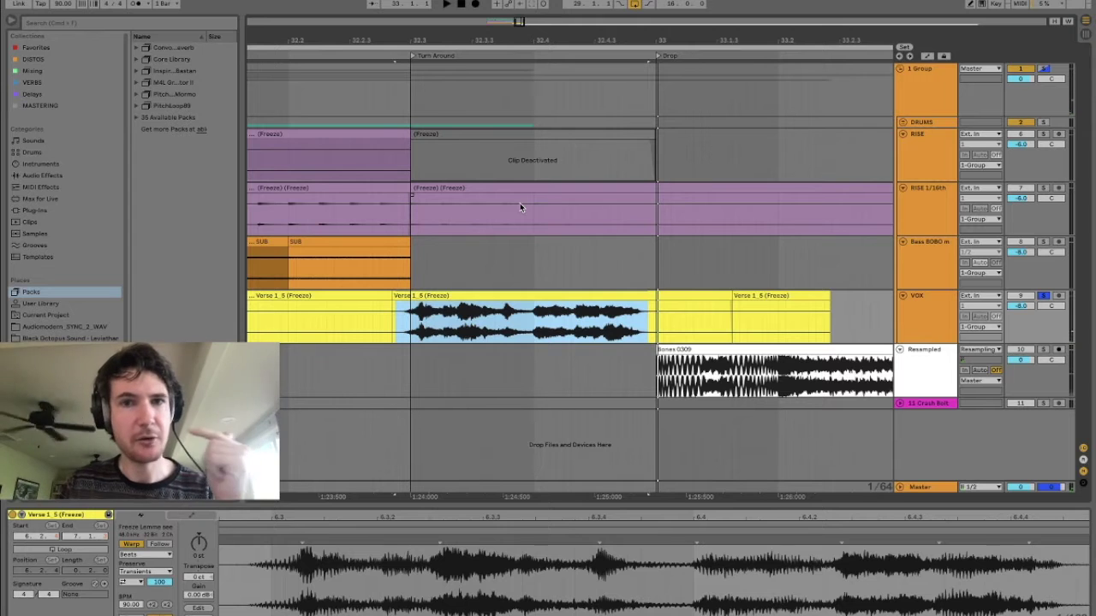
# Step: Enlarge the VOX track and split out the loud vocal syllable around 32.3.3 as its own clip
pyautogui.moveTo(433, 37); pyautogui.dragTo(433, 53)
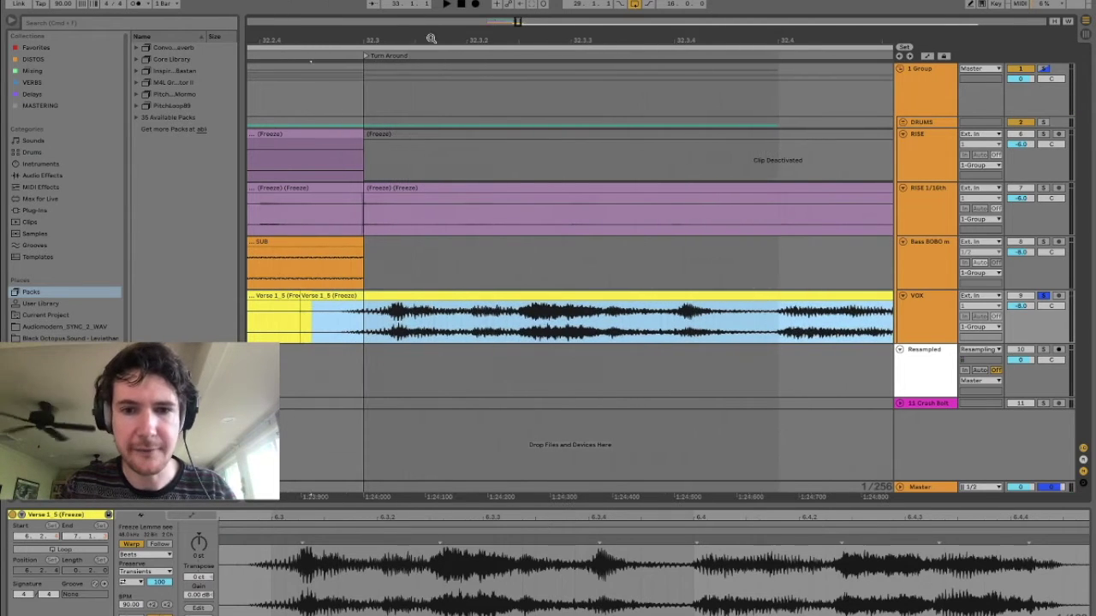
pyautogui.click(940, 340)
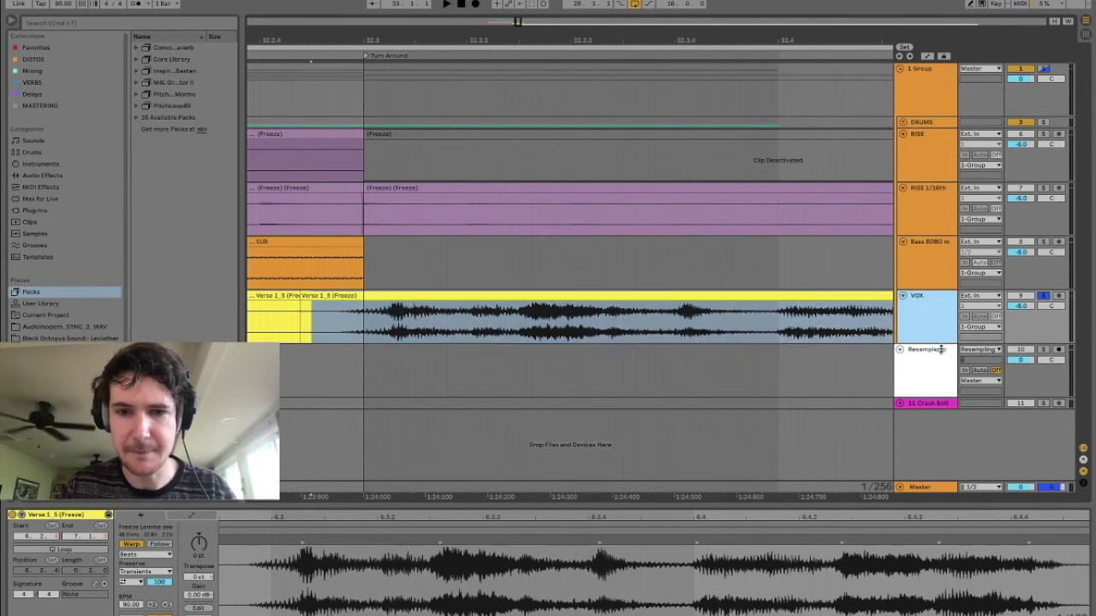
pyautogui.press('z')
pyautogui.click(525, 291)
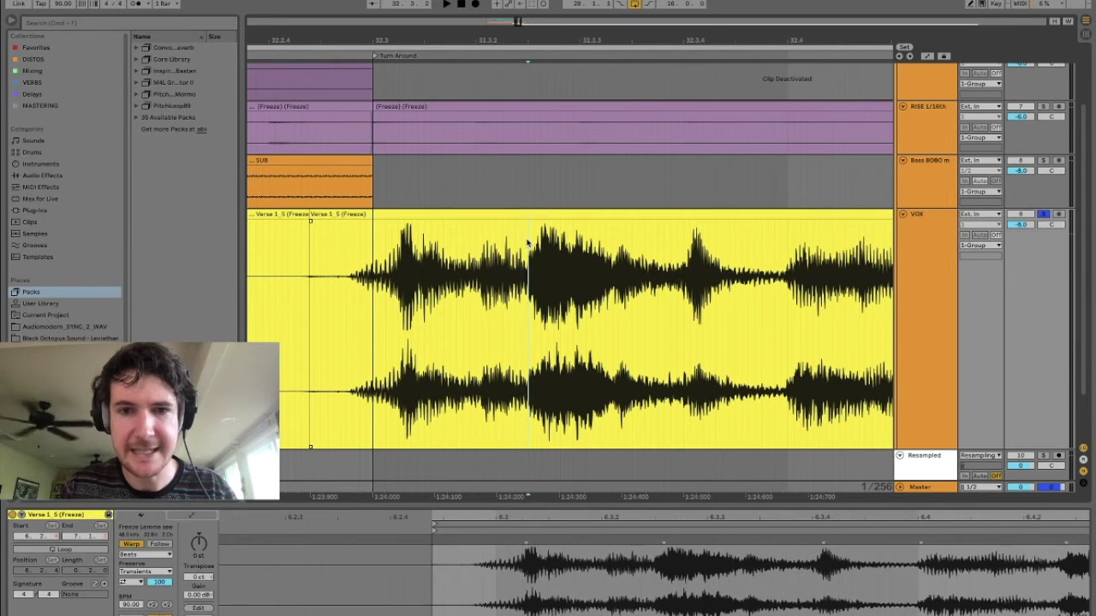
pyautogui.moveTo(528, 247); pyautogui.dragTo(613, 242)
pyautogui.hotkey('ctrl', 'e')
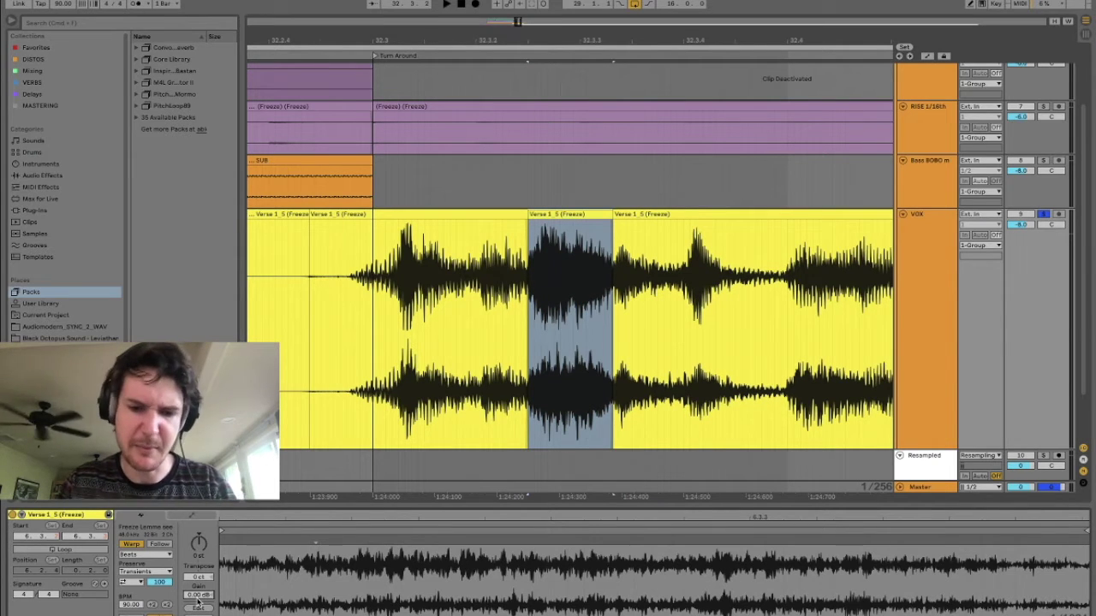
# Step: Set the isolated vocal section's gain to -6 dB and add short crossfades at both of its edges
pyautogui.write('-6')
pyautogui.press('Return')
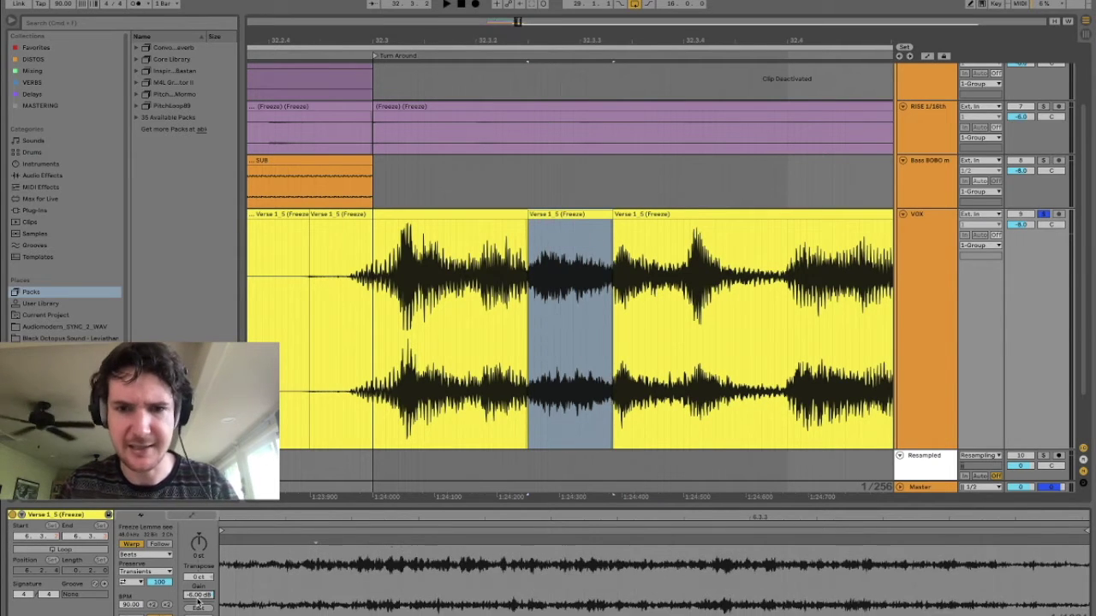
pyautogui.click(524, 224)
pyautogui.click(617, 226)
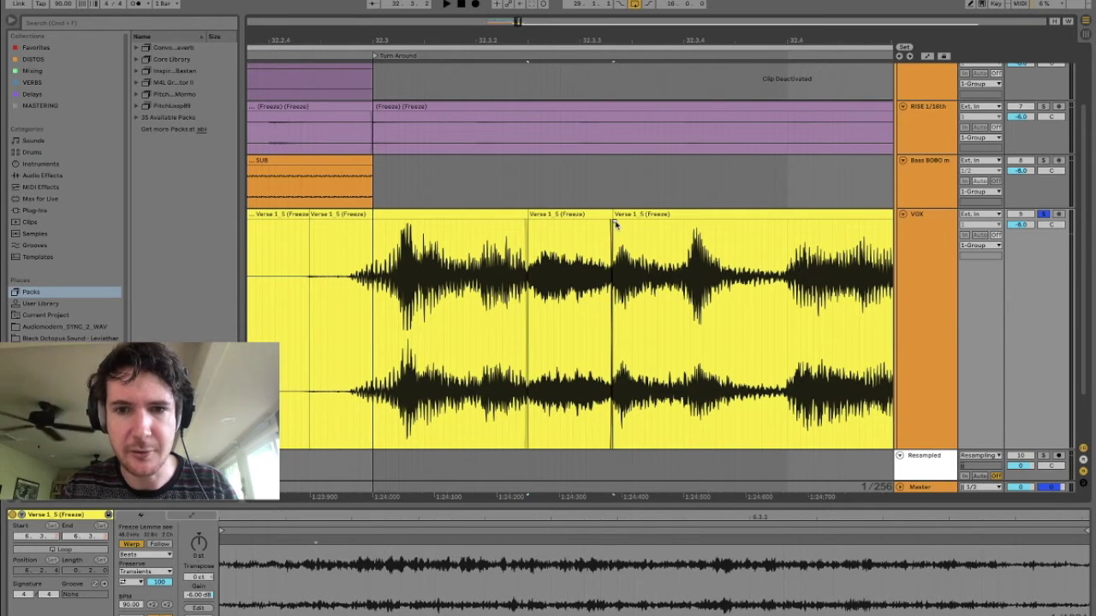
# Step: Split out the vocal syllable from just after 32.4.2 to just after 32.4.3 as its own clip with -6 dB gain
pyautogui.hscroll(5, 579, 282)
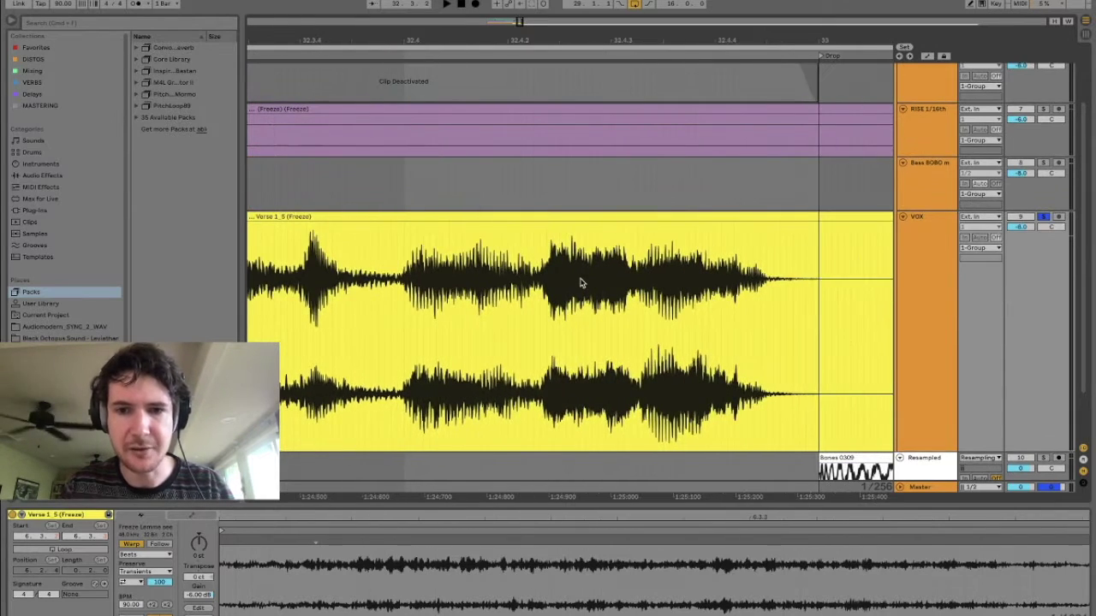
pyautogui.moveTo(541, 281); pyautogui.dragTo(637, 291)
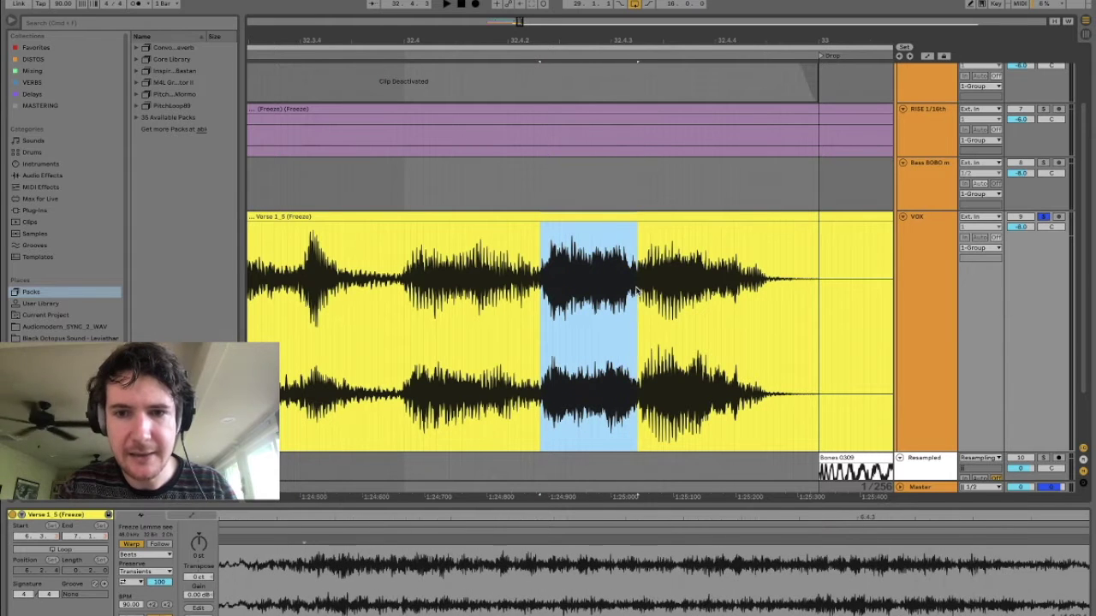
pyautogui.press('super+e')
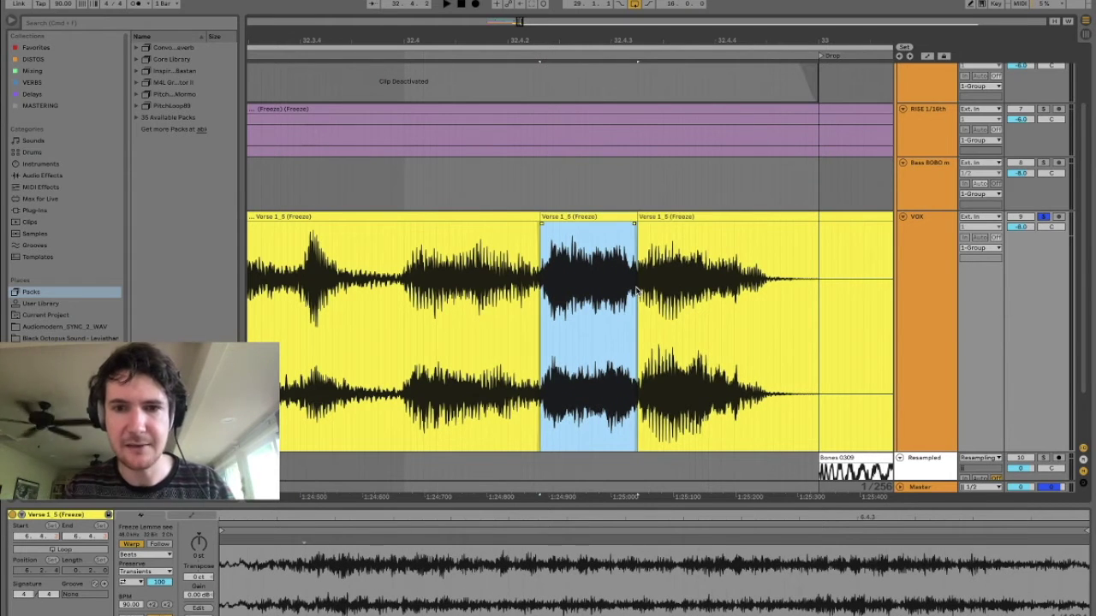
pyautogui.click(196, 597)
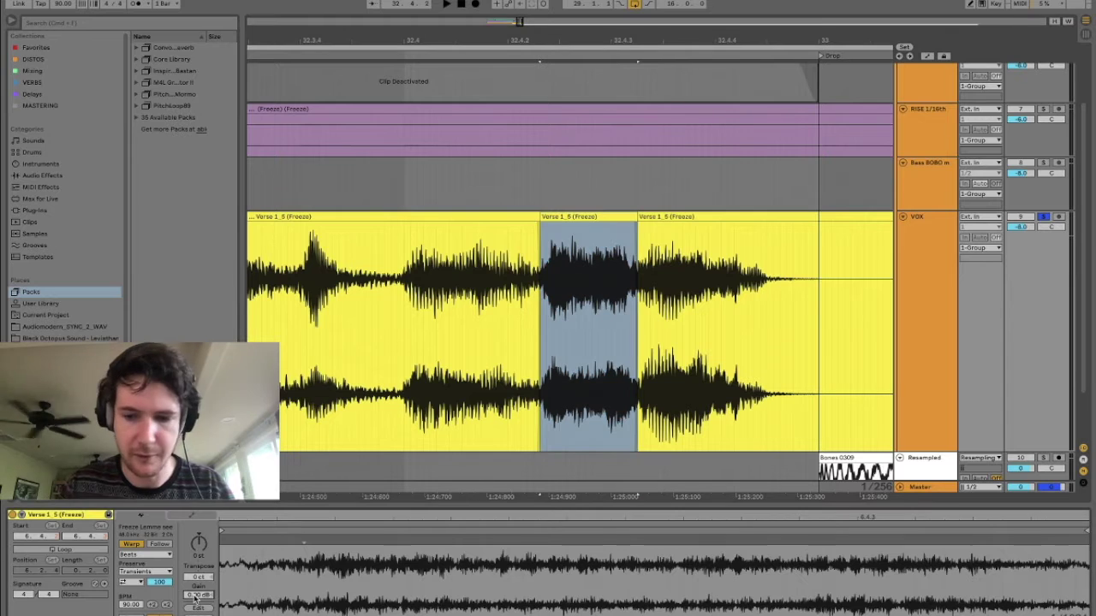
pyautogui.moveTo(196, 599); pyautogui.dragTo(195, 601)
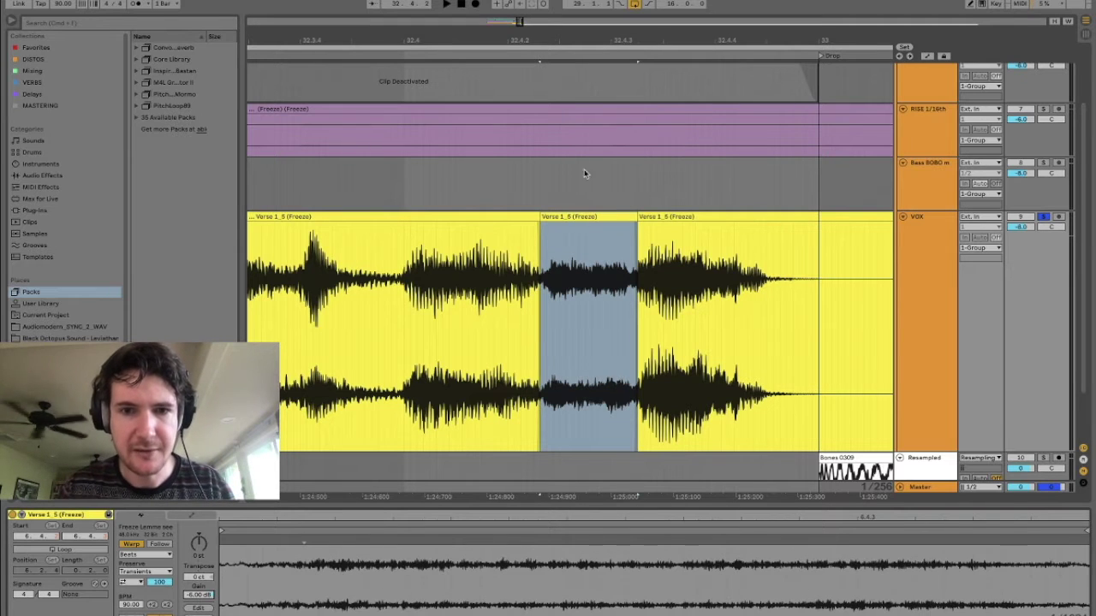
# Step: Add short crossfades at both edges of the new quieter vocal clip and play the phrase from the Turn Around marker
pyautogui.click(536, 225)
pyautogui.click(638, 224)
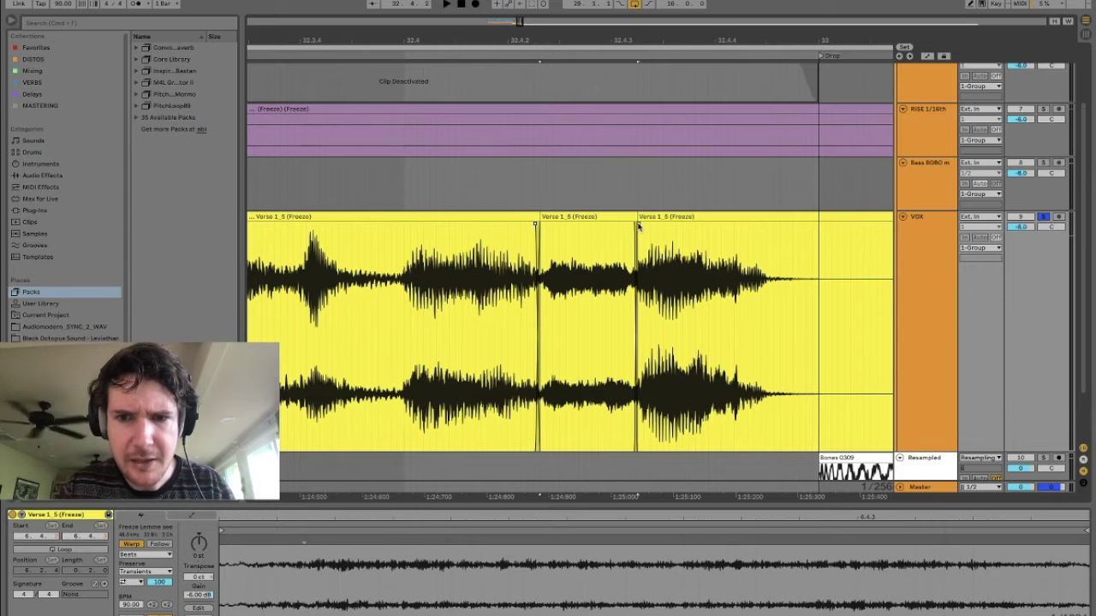
pyautogui.moveTo(606, 43); pyautogui.dragTo(605, 34)
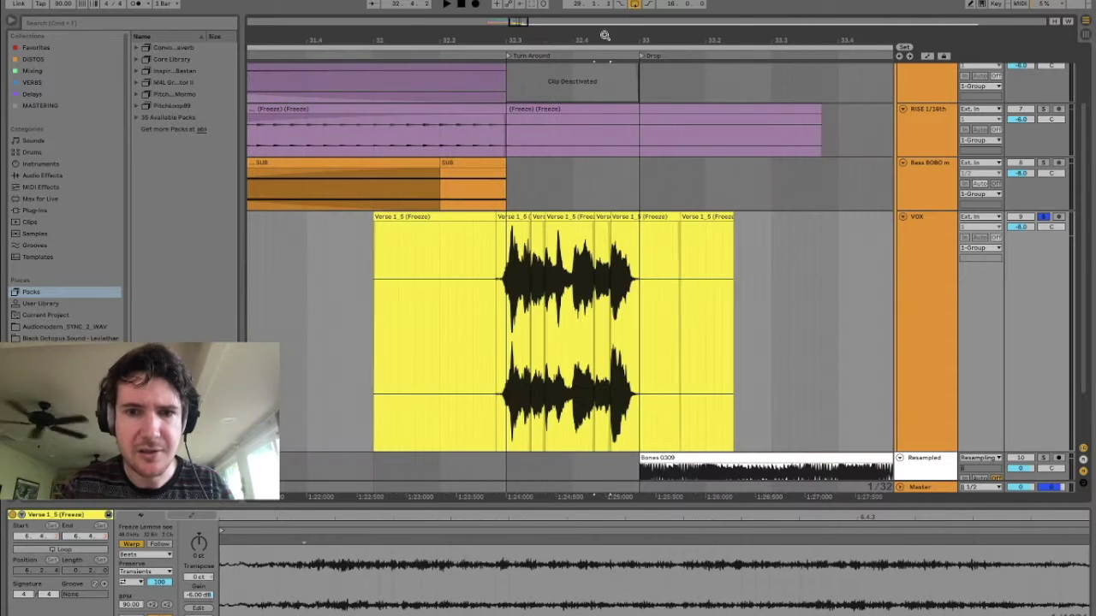
pyautogui.press('space')
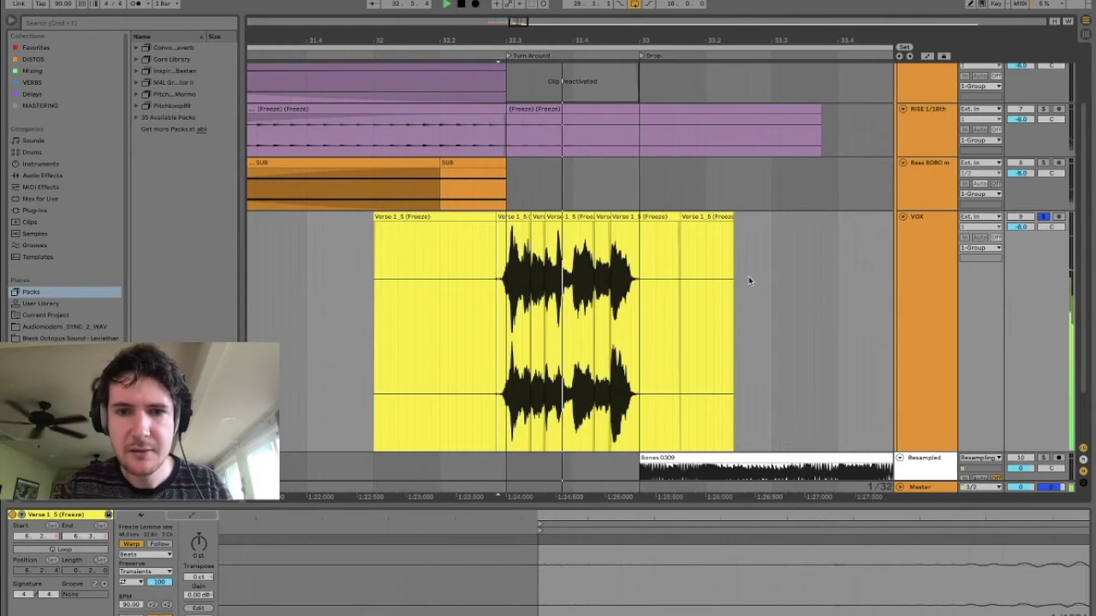
# Step: Unfold the DRUMS group to show the TIGHT, HALF and FULL tracks over the whole build-up
pyautogui.scroll(3, 592, 205)
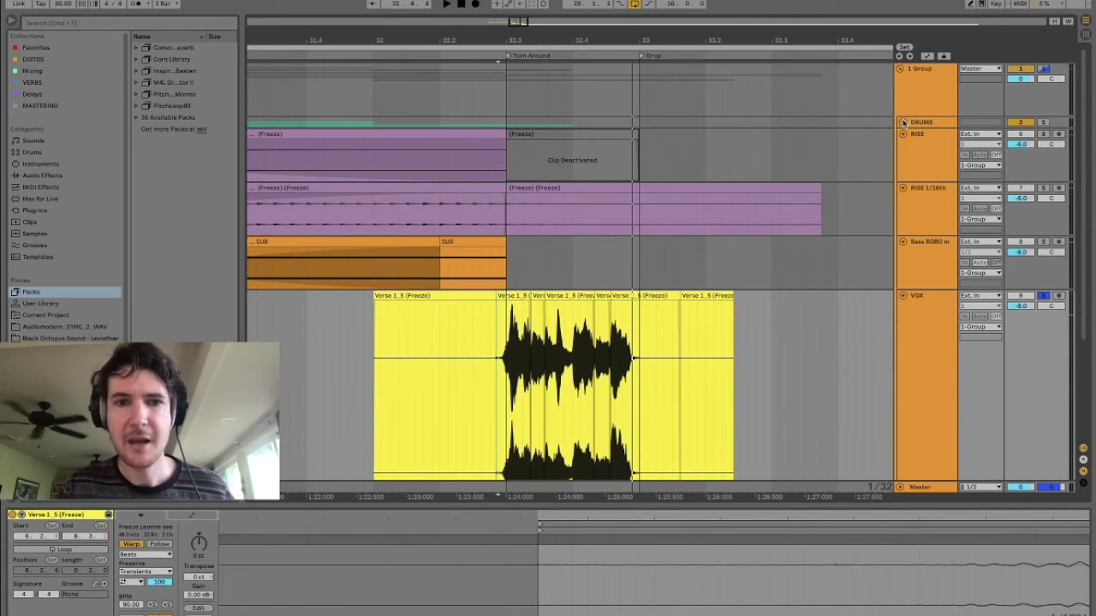
pyautogui.click(902, 122)
pyautogui.moveTo(407, 40); pyautogui.dragTo(408, 12)
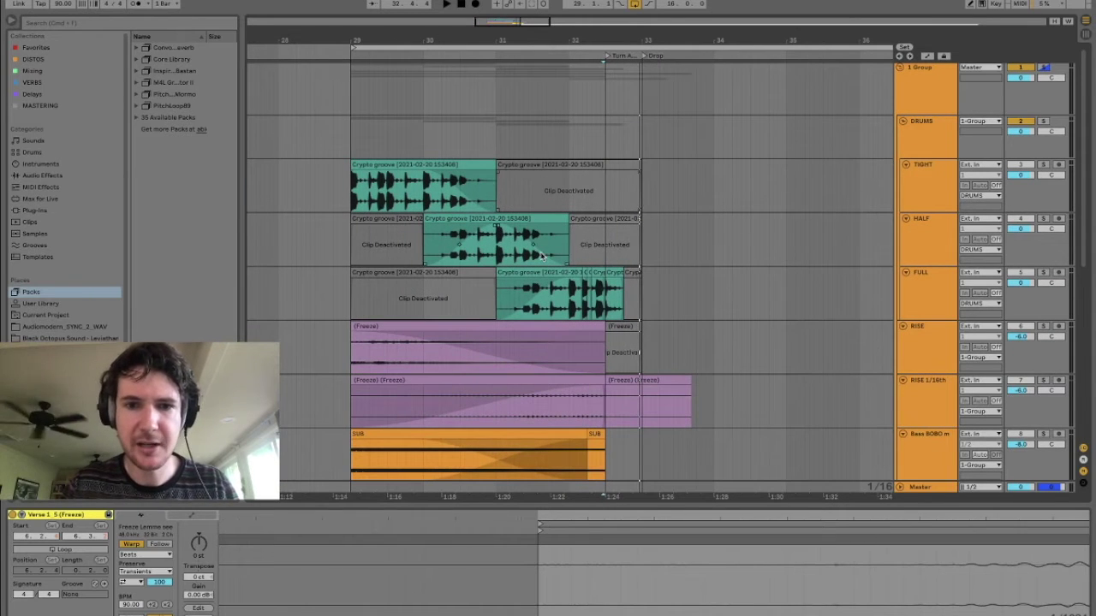
# Step: Set the active TIGHT drum clip's transient envelope to 100, solo its track and play it from the start
pyautogui.click(379, 165)
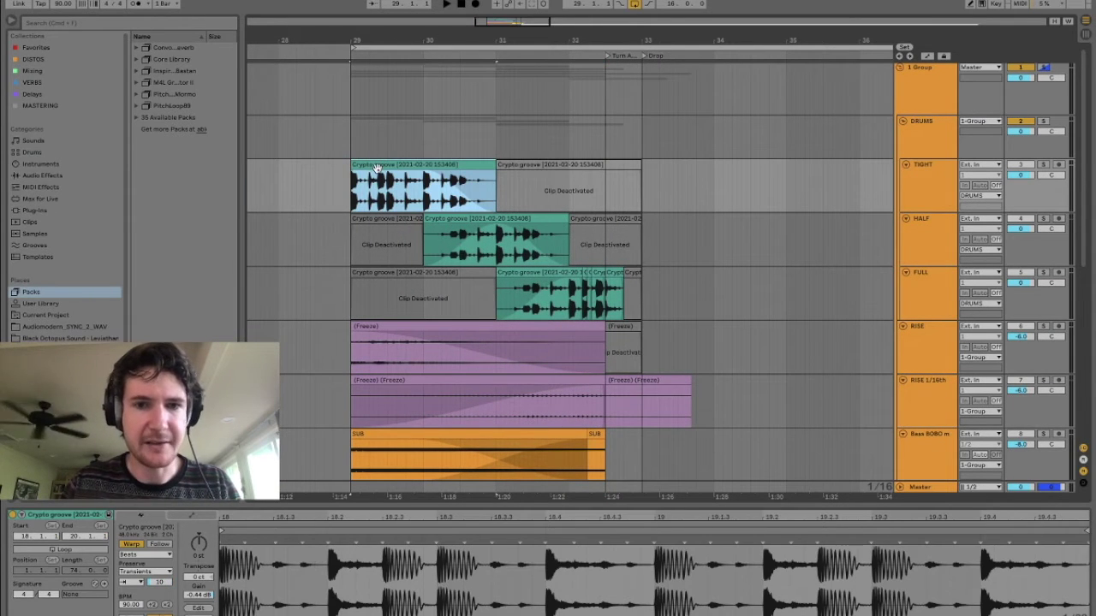
pyautogui.click(159, 582)
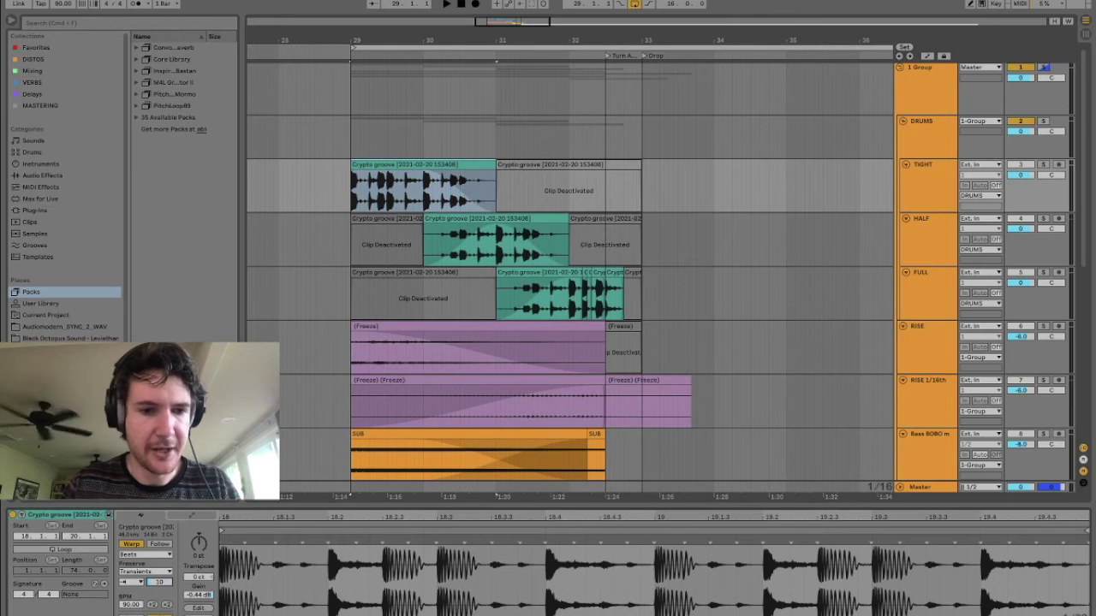
pyautogui.click(1043, 164)
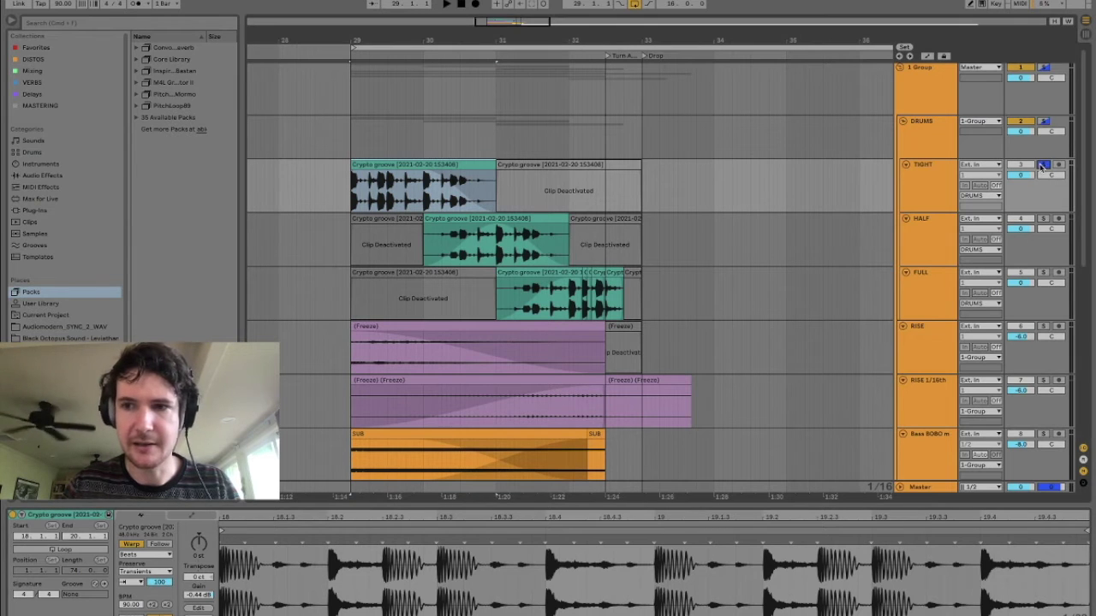
pyautogui.click(349, 197)
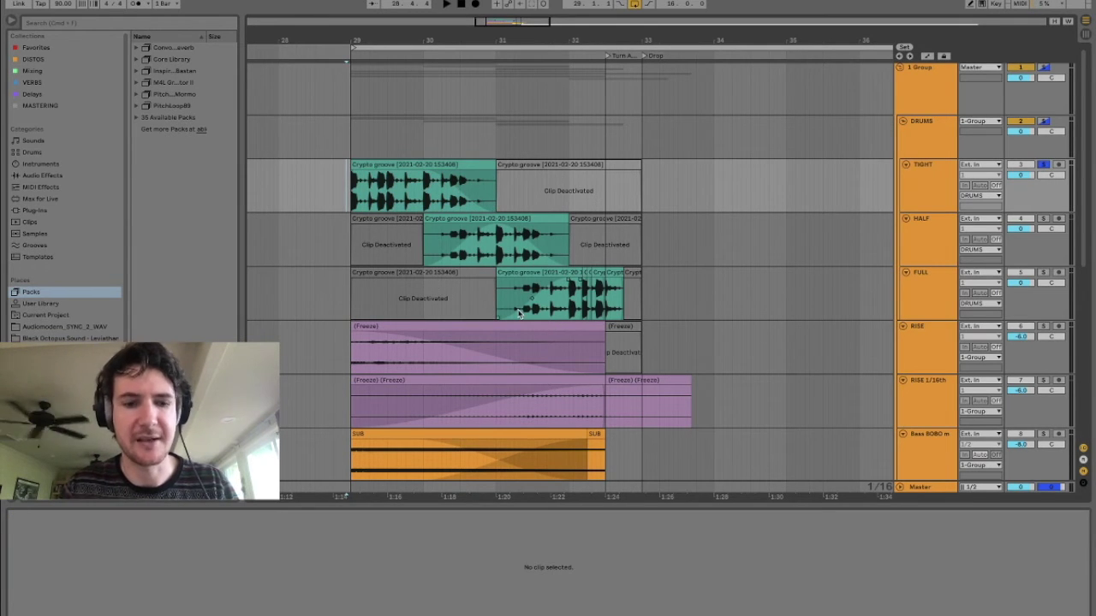
pyautogui.press('space')
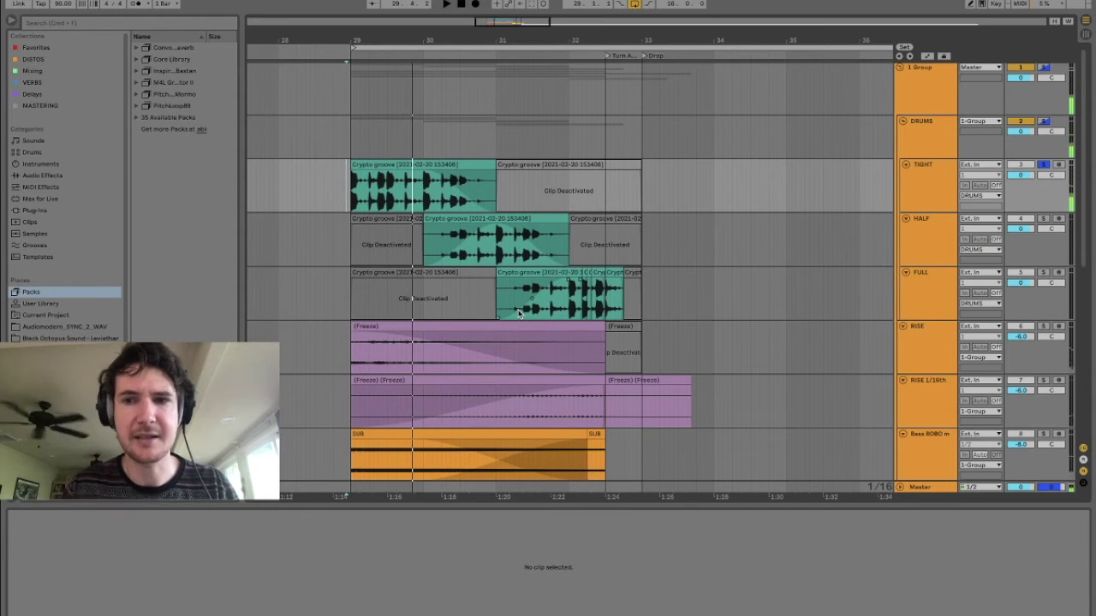
# Step: Shorten the active TIGHT drum clip's transient envelope to 9 and play the clip from bar 29
pyautogui.click(375, 162)
pyautogui.press('space')
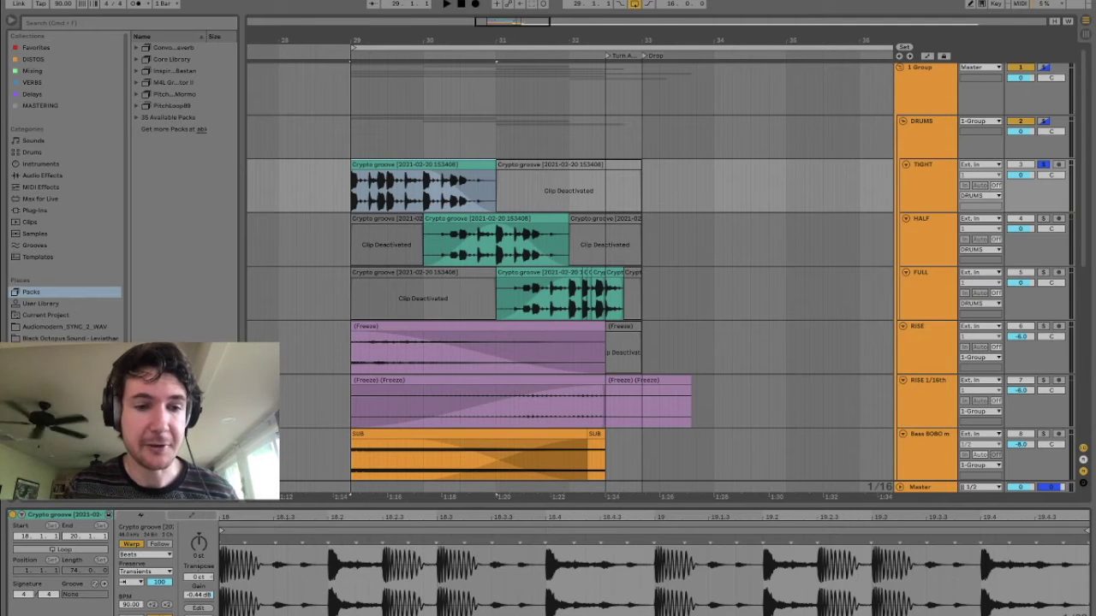
pyautogui.moveTo(159, 587); pyautogui.dragTo(159, 595)
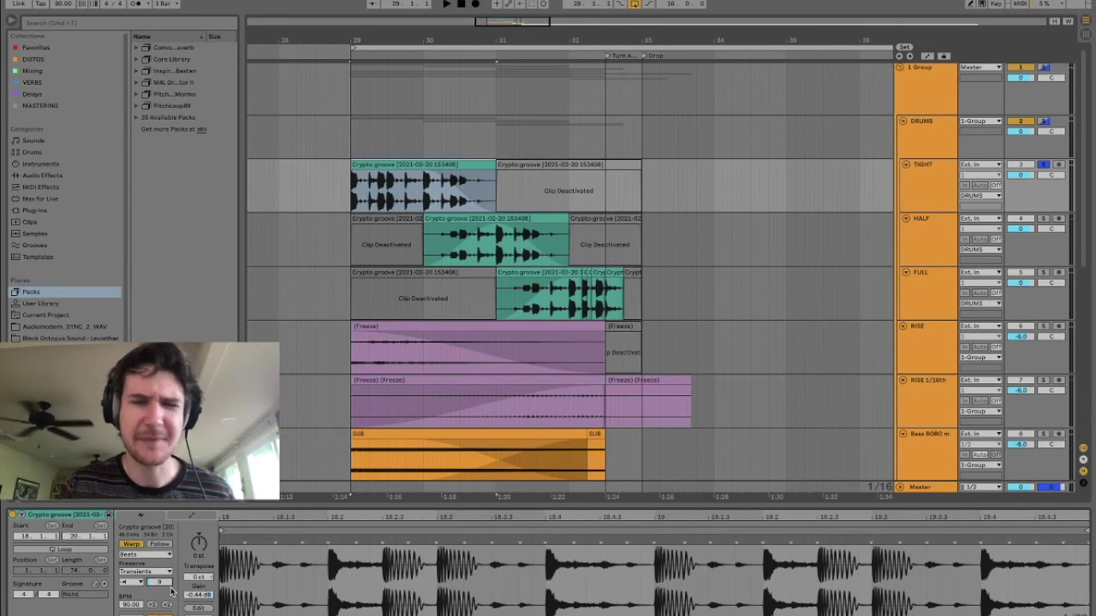
pyautogui.click(354, 193)
pyautogui.press('space')
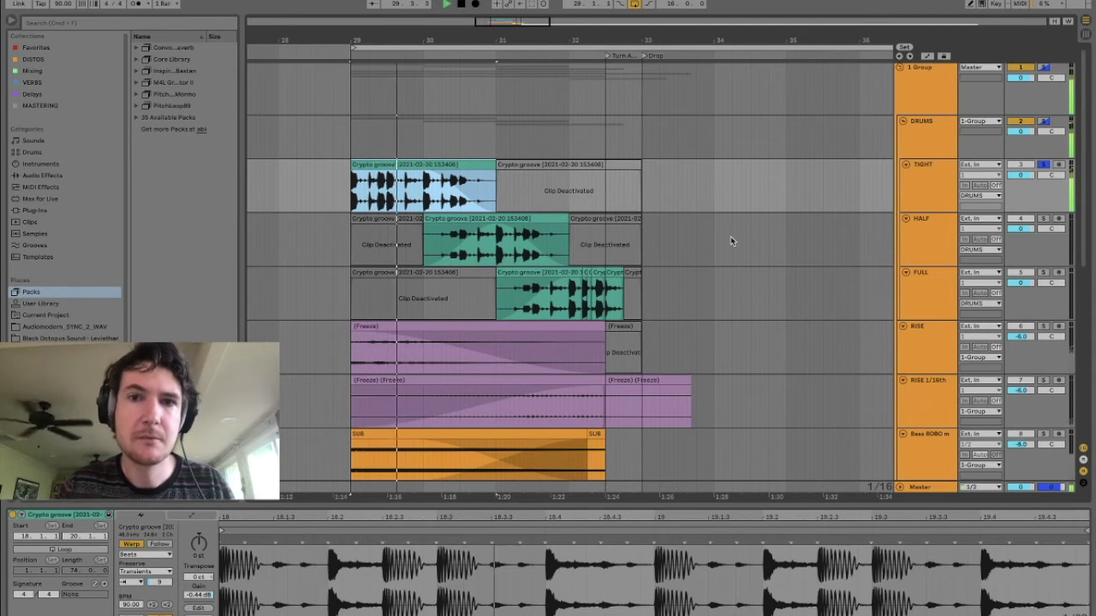
pyautogui.press('space')
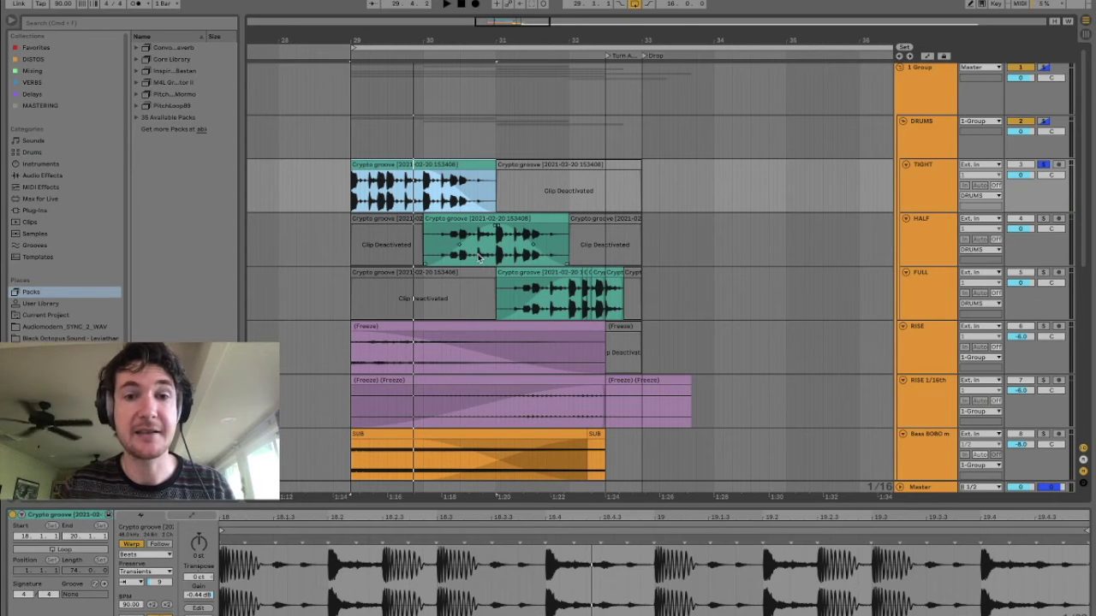
# Step: Check the transient envelope settings of the active HALF clip and the first active FULL clip
pyautogui.click(914, 252)
pyautogui.click(497, 215)
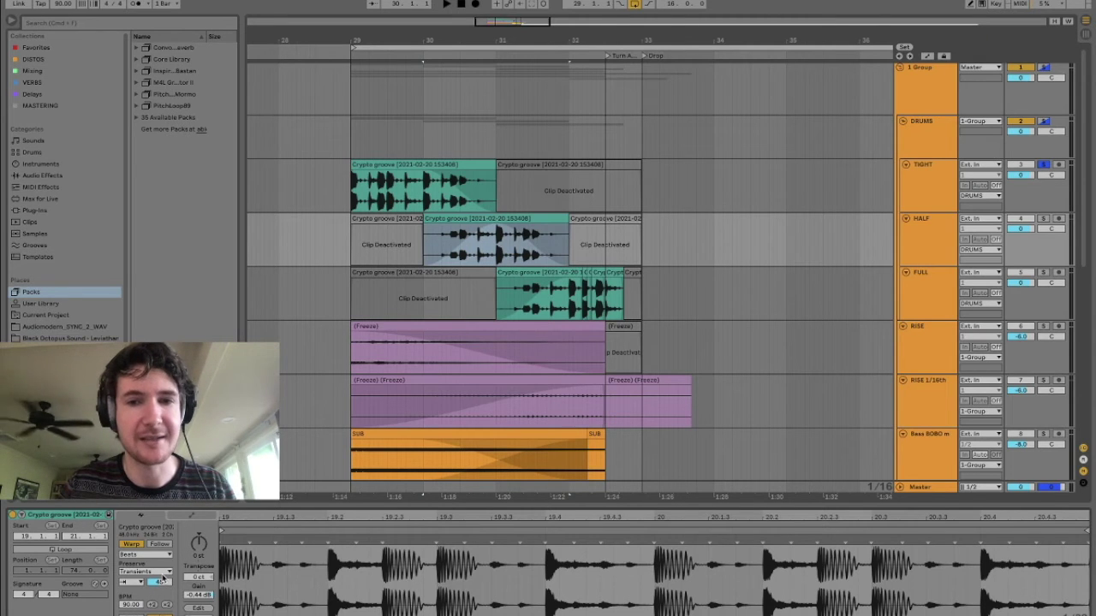
pyautogui.click(933, 296)
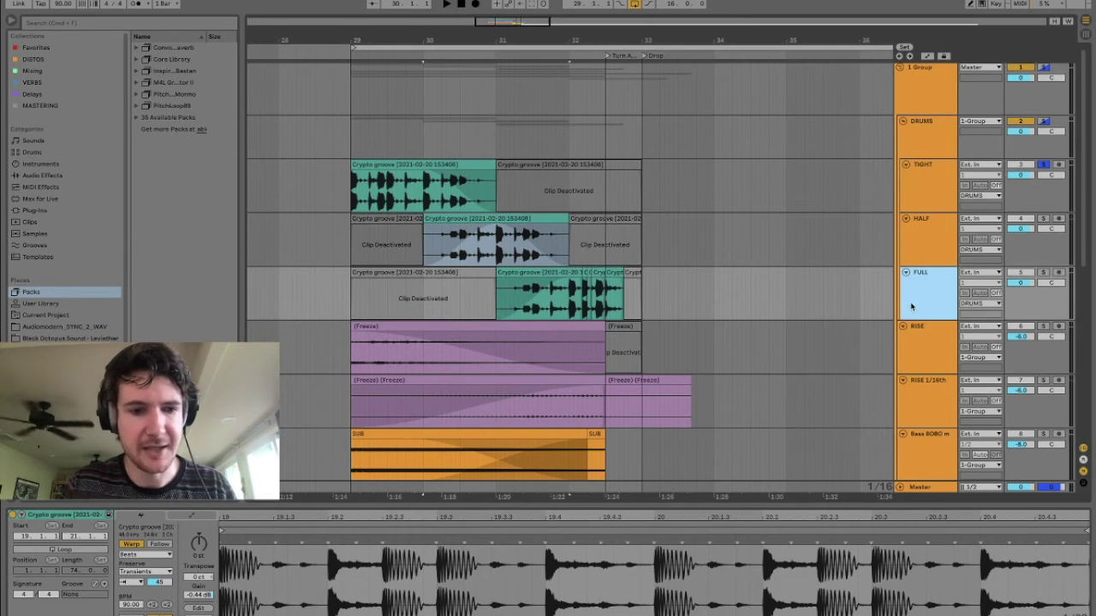
pyautogui.click(558, 273)
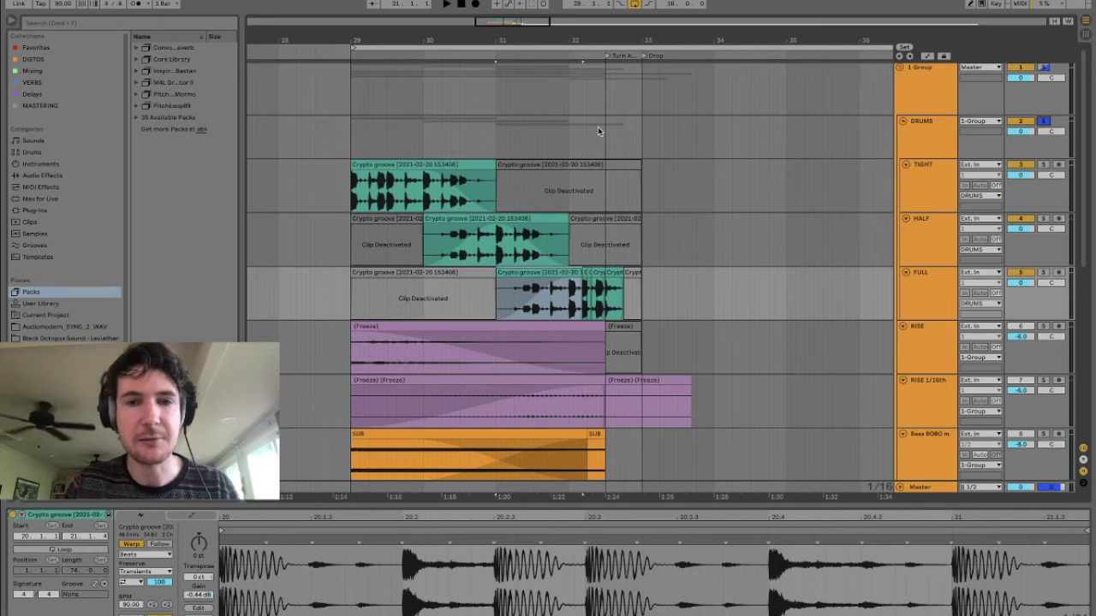
# Step: Play the crossfading TIGHT, HALF and FULL drum layers together with the DRUMS group soloed
pyautogui.click(402, 140)
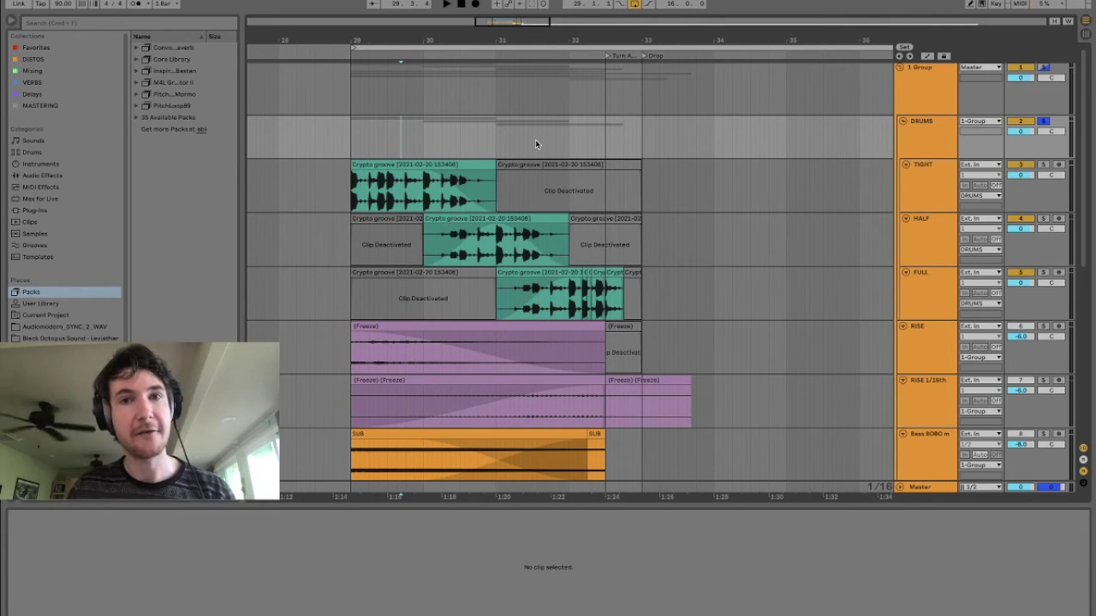
pyautogui.press('space')
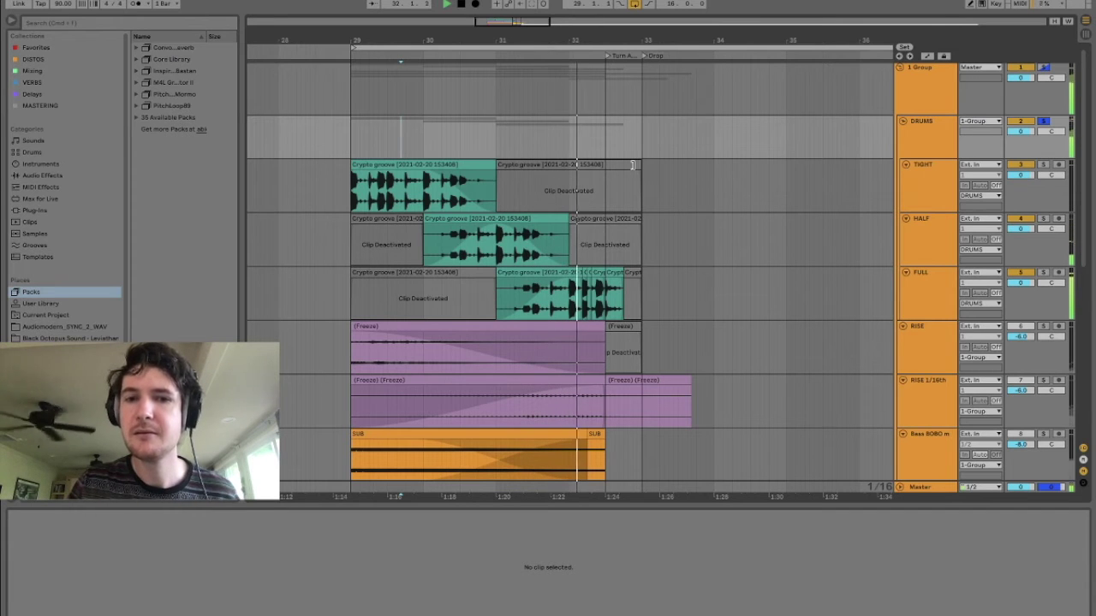
pyautogui.press('space')
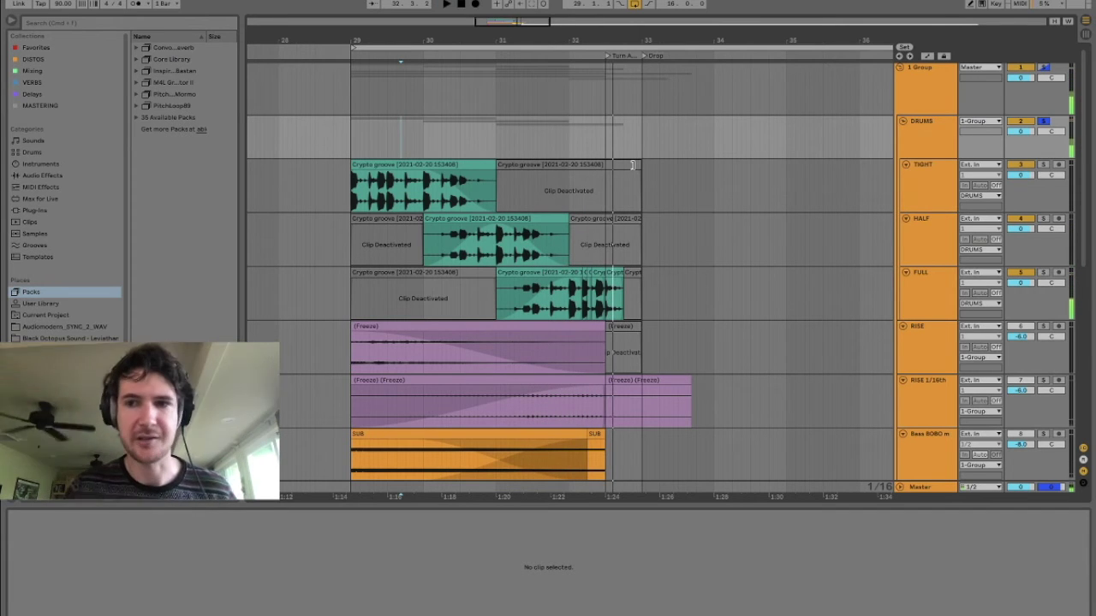
# Step: Show the Auto Filter on the DRUMS group and turn off the group's solo
pyautogui.click(929, 139)
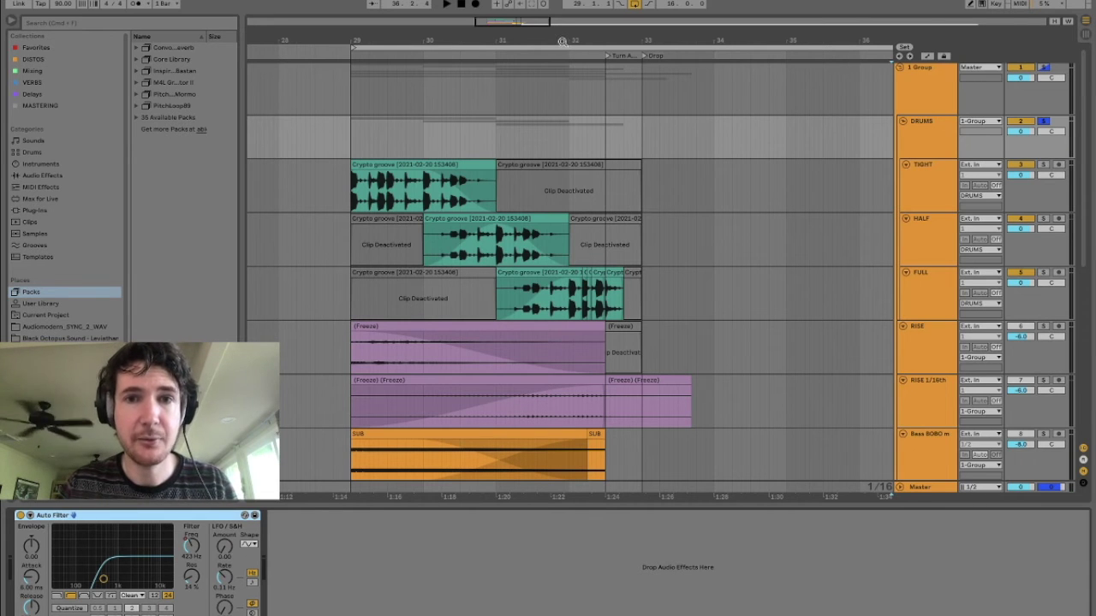
pyautogui.scroll(-3, 562, 41)
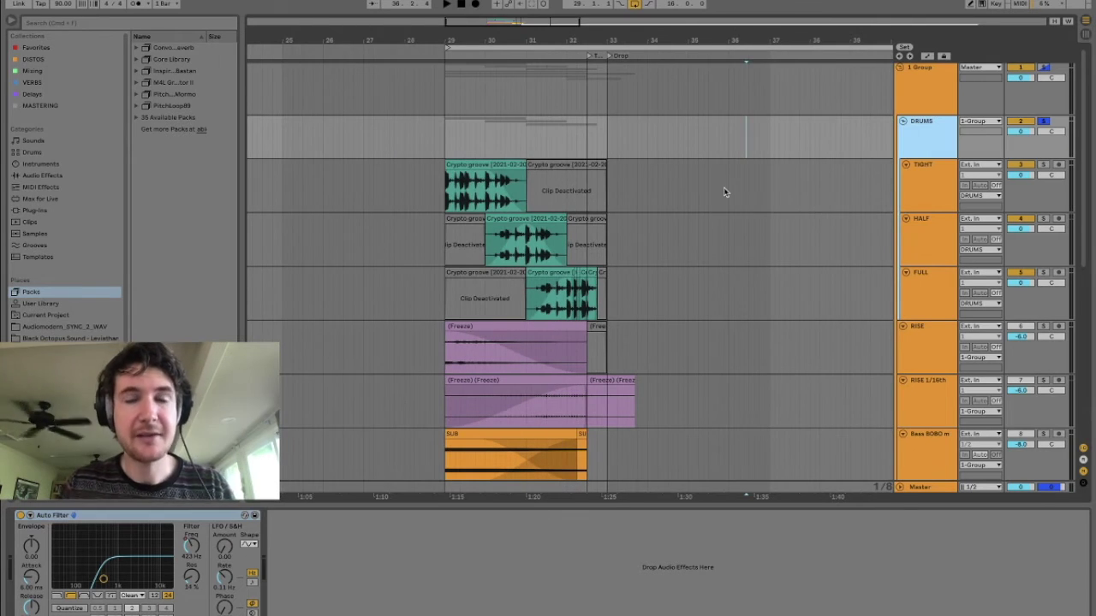
pyautogui.click(1045, 122)
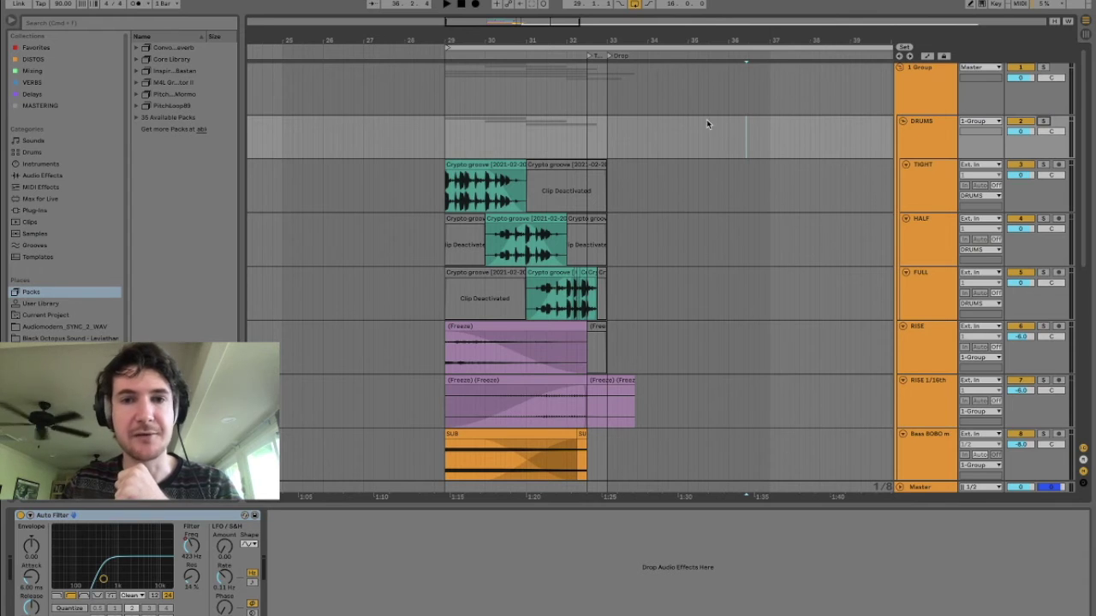
# Step: Place the playback start at bar 29, where the build-up begins
pyautogui.scroll(-2, 706, 124)
pyautogui.scroll(-2, 653, 39)
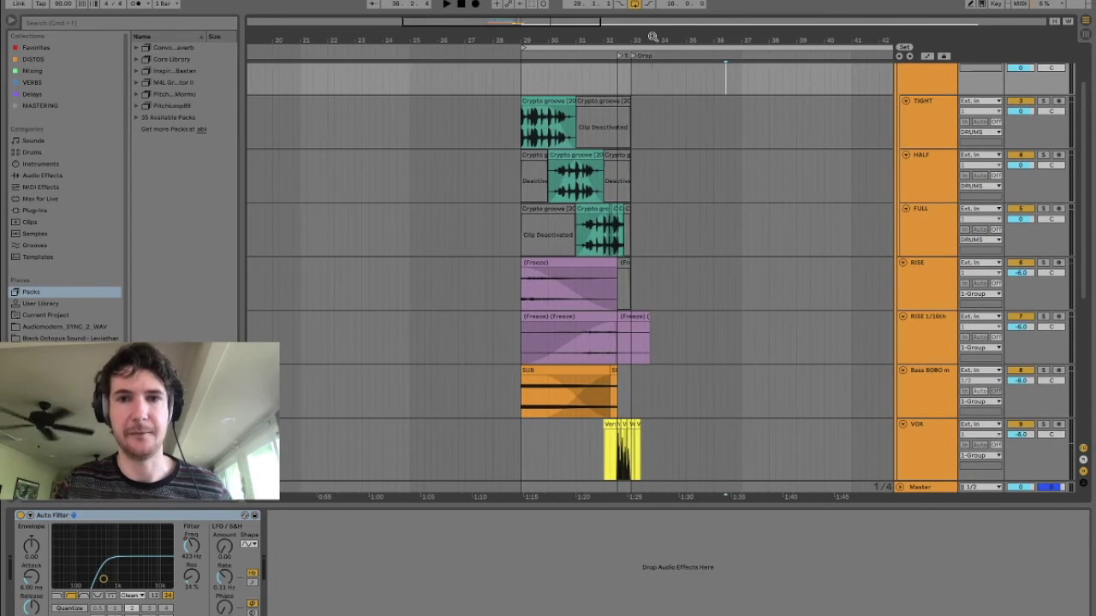
pyautogui.scroll(-1, 655, 144)
pyautogui.hscroll(1, 655, 144)
pyautogui.click(483, 217)
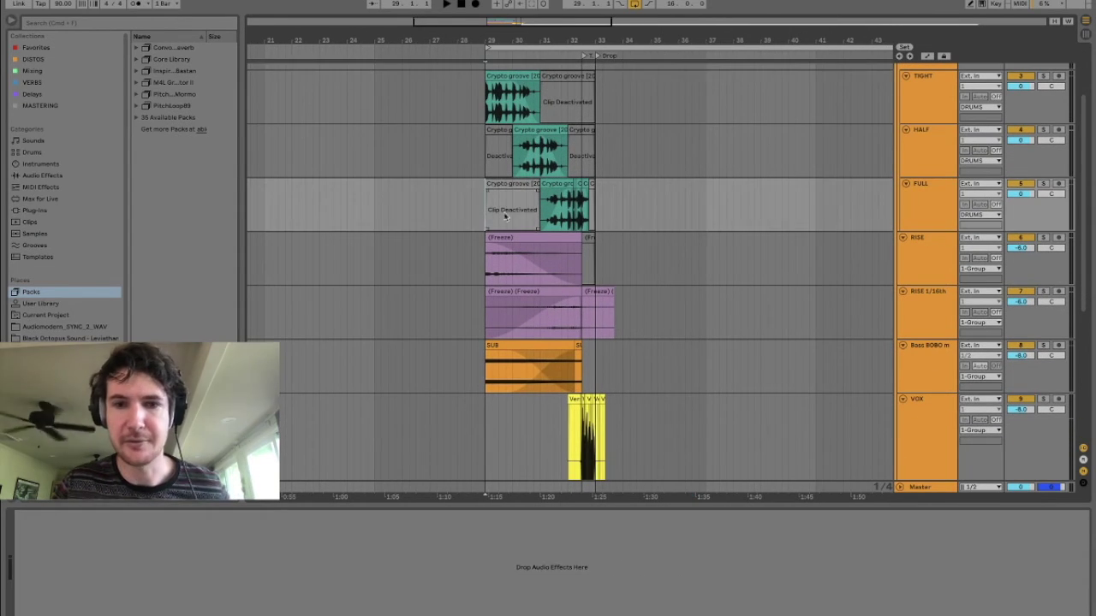
pyautogui.scroll(-6, 635, 216)
pyautogui.hscroll(2, 636, 216)
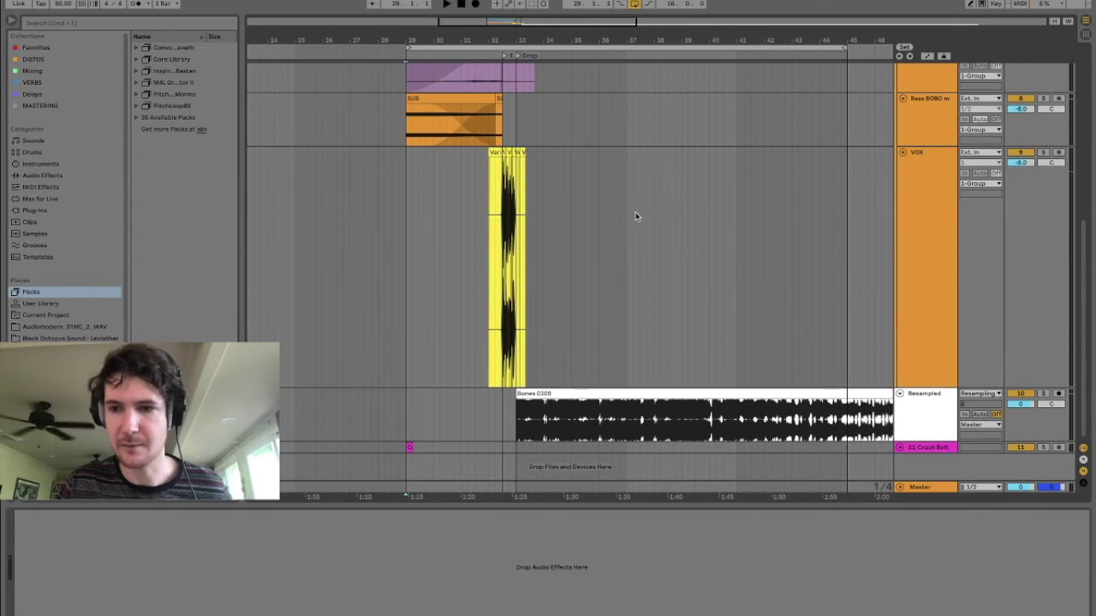